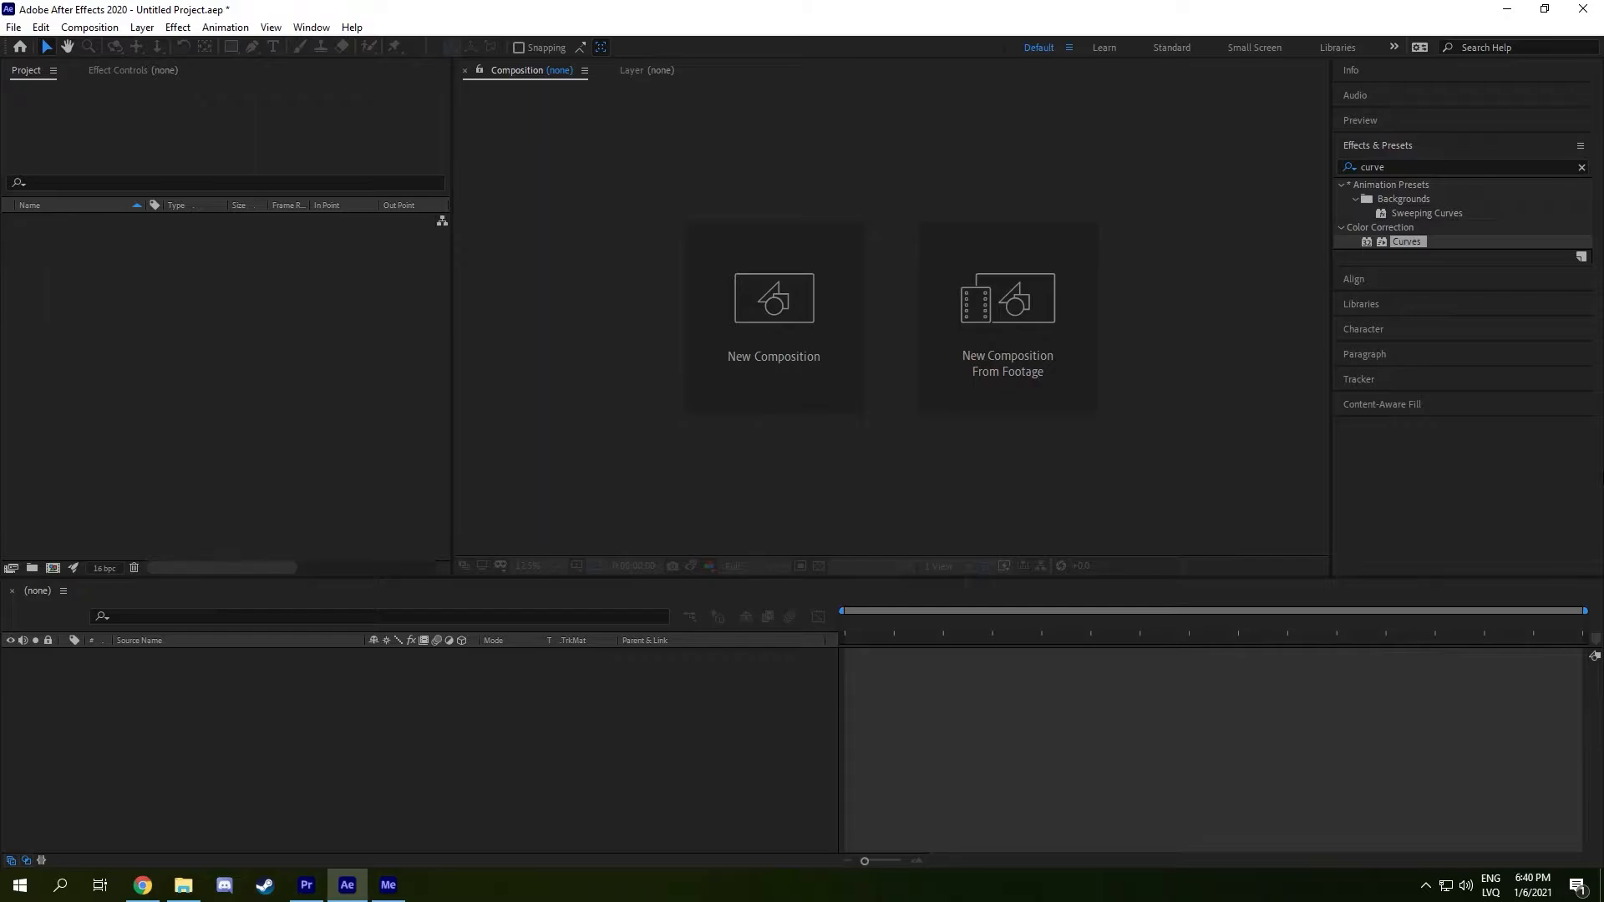
Create a new composition named Tutorial at 1920 x 2160 px, 25 frames per second, with a duration of 0:00:15:01.
left_click(53, 569)
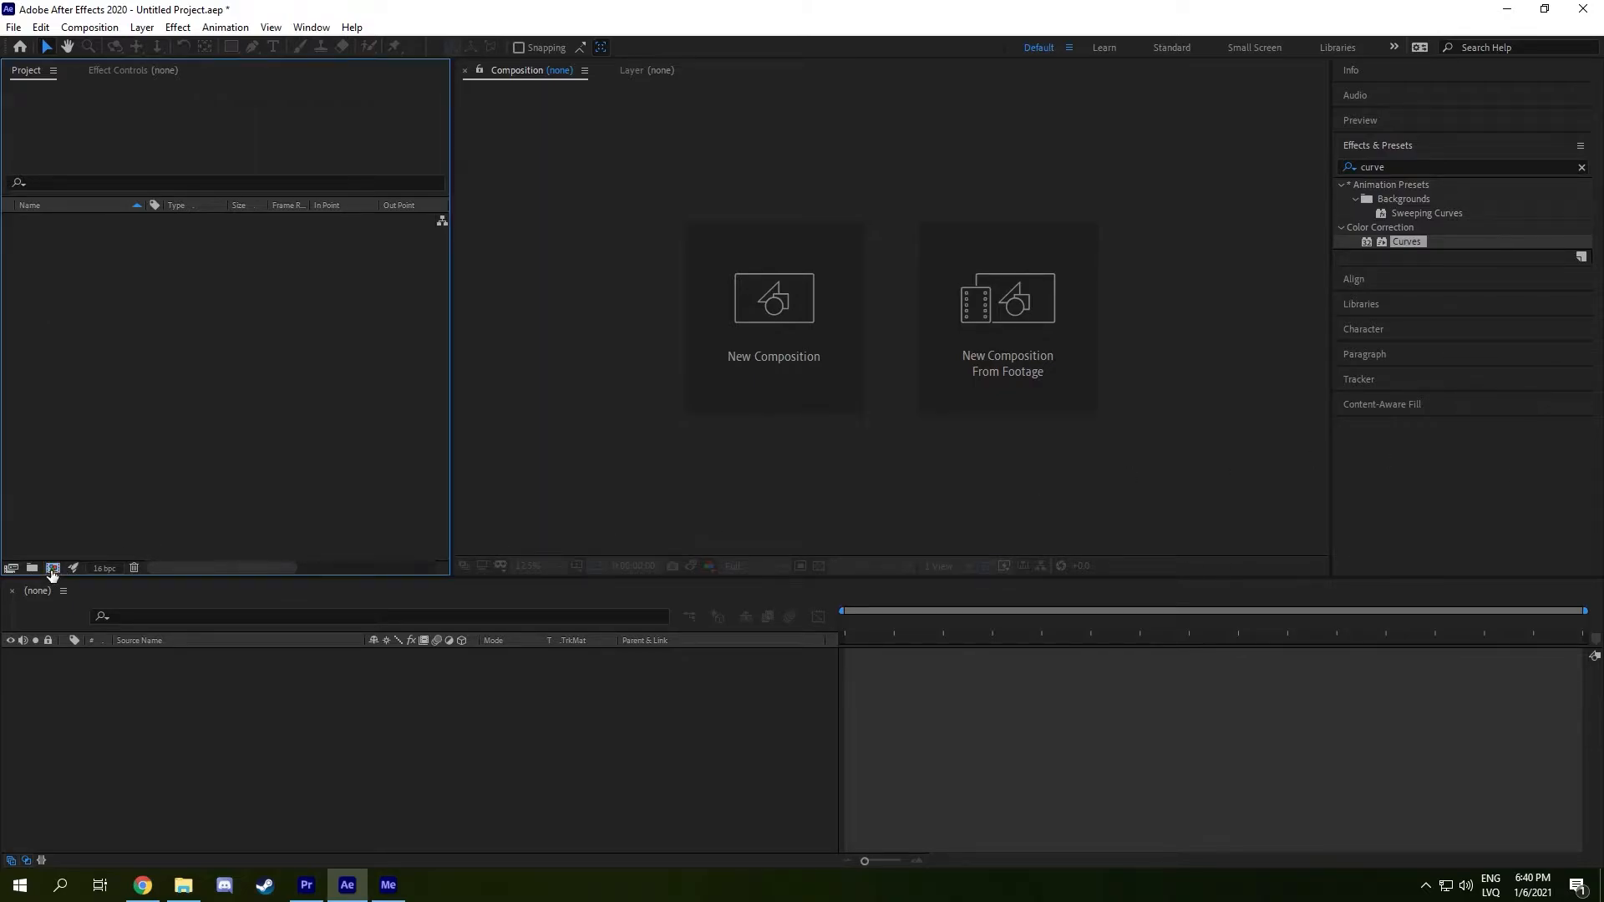
left_click_drag(571, 221, 917, 235)
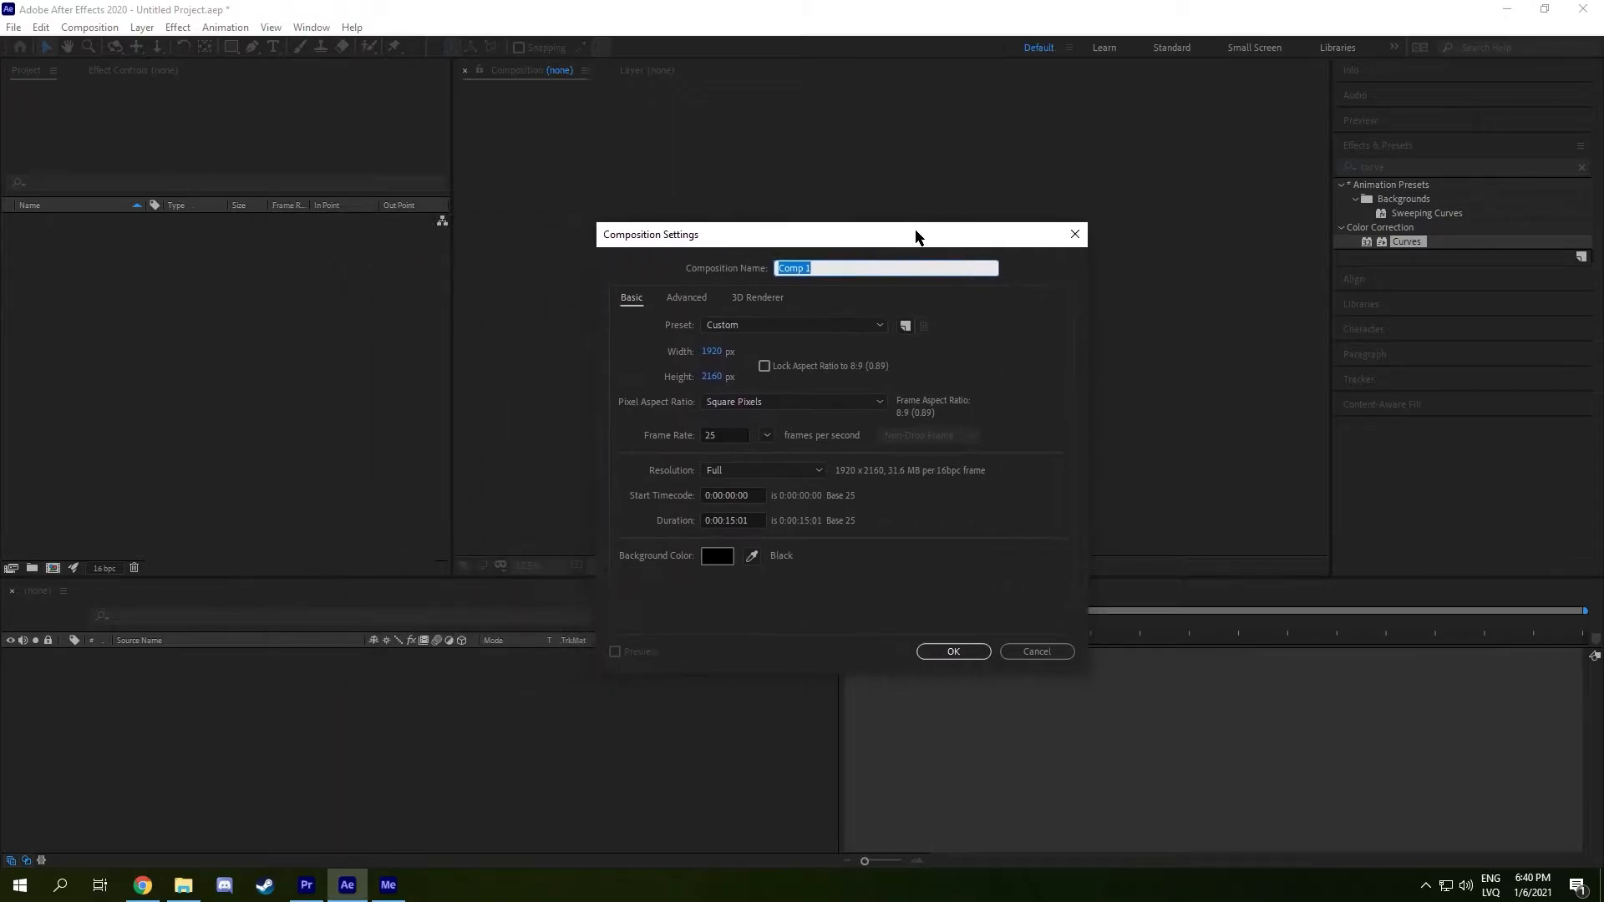
type("Tutorial")
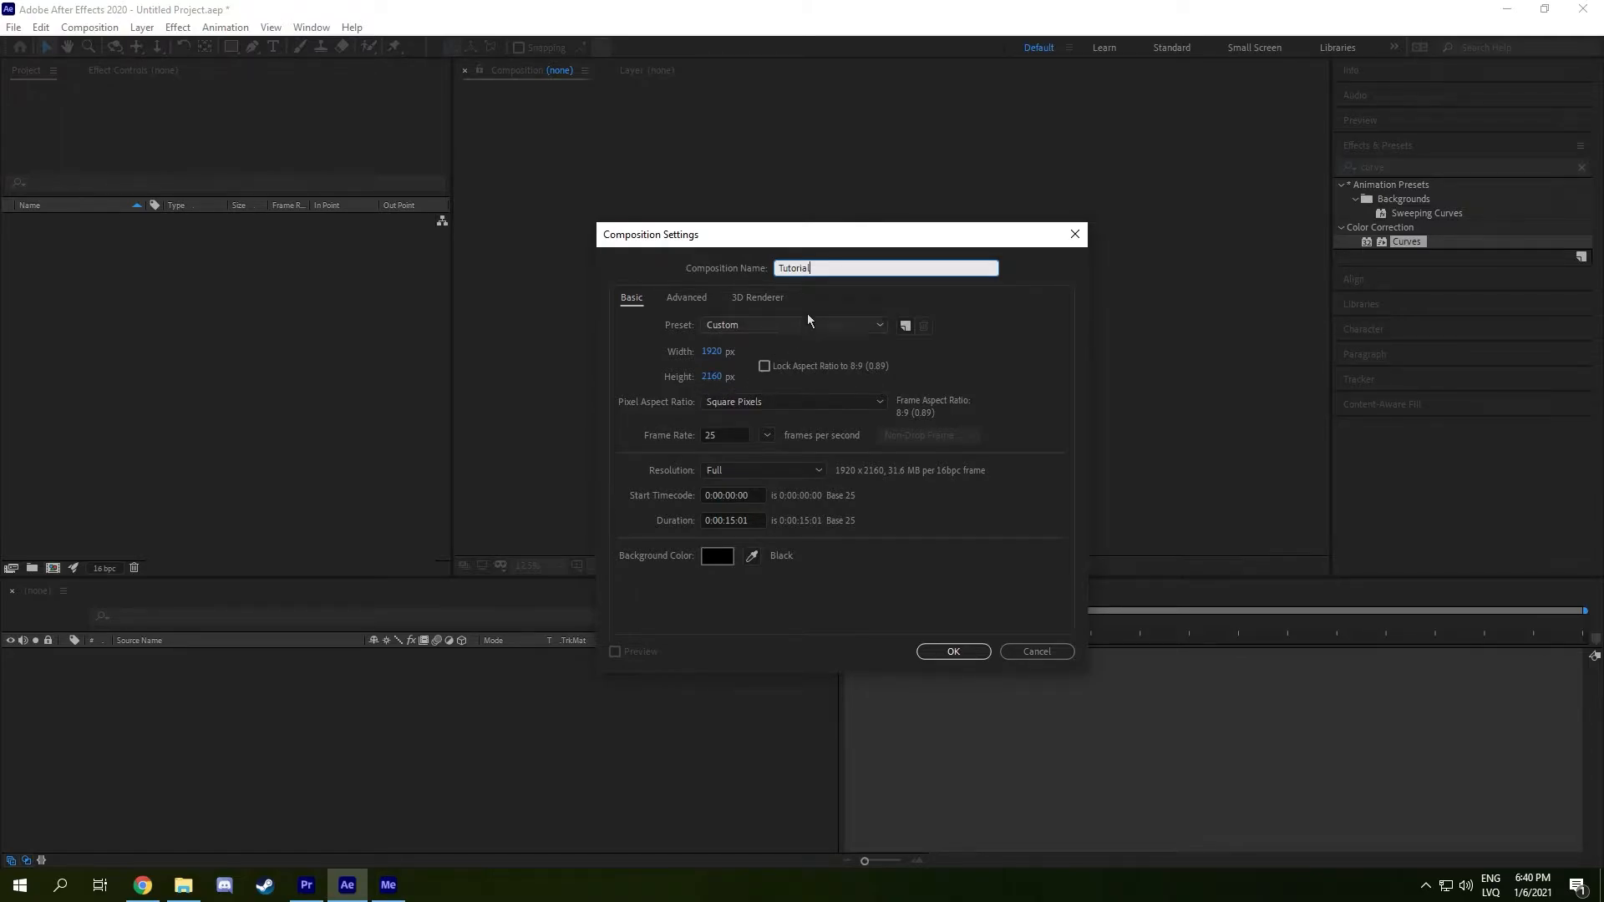
left_click(943, 654)
scroll(924, 325, "up", 1)
scroll(919, 334, "down", 1)
scroll(910, 330, "up", 1)
scroll(909, 330, "down", 1)
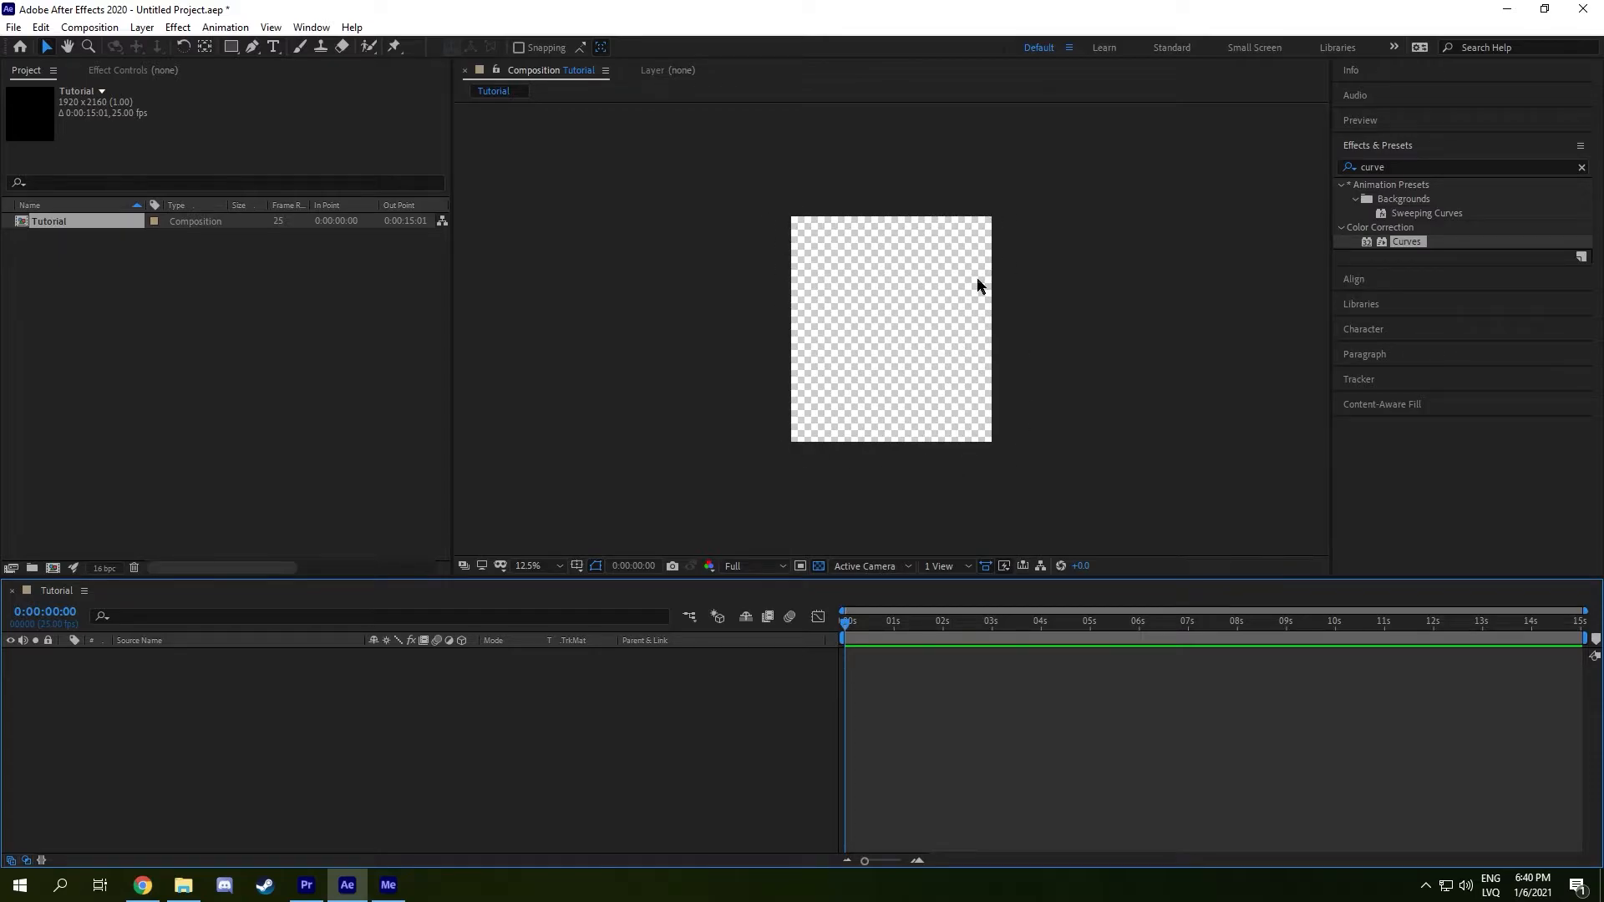
Import the CLIP0000030_000 footage and place it in the upper half of the Tutorial composition.
double_click(187, 363)
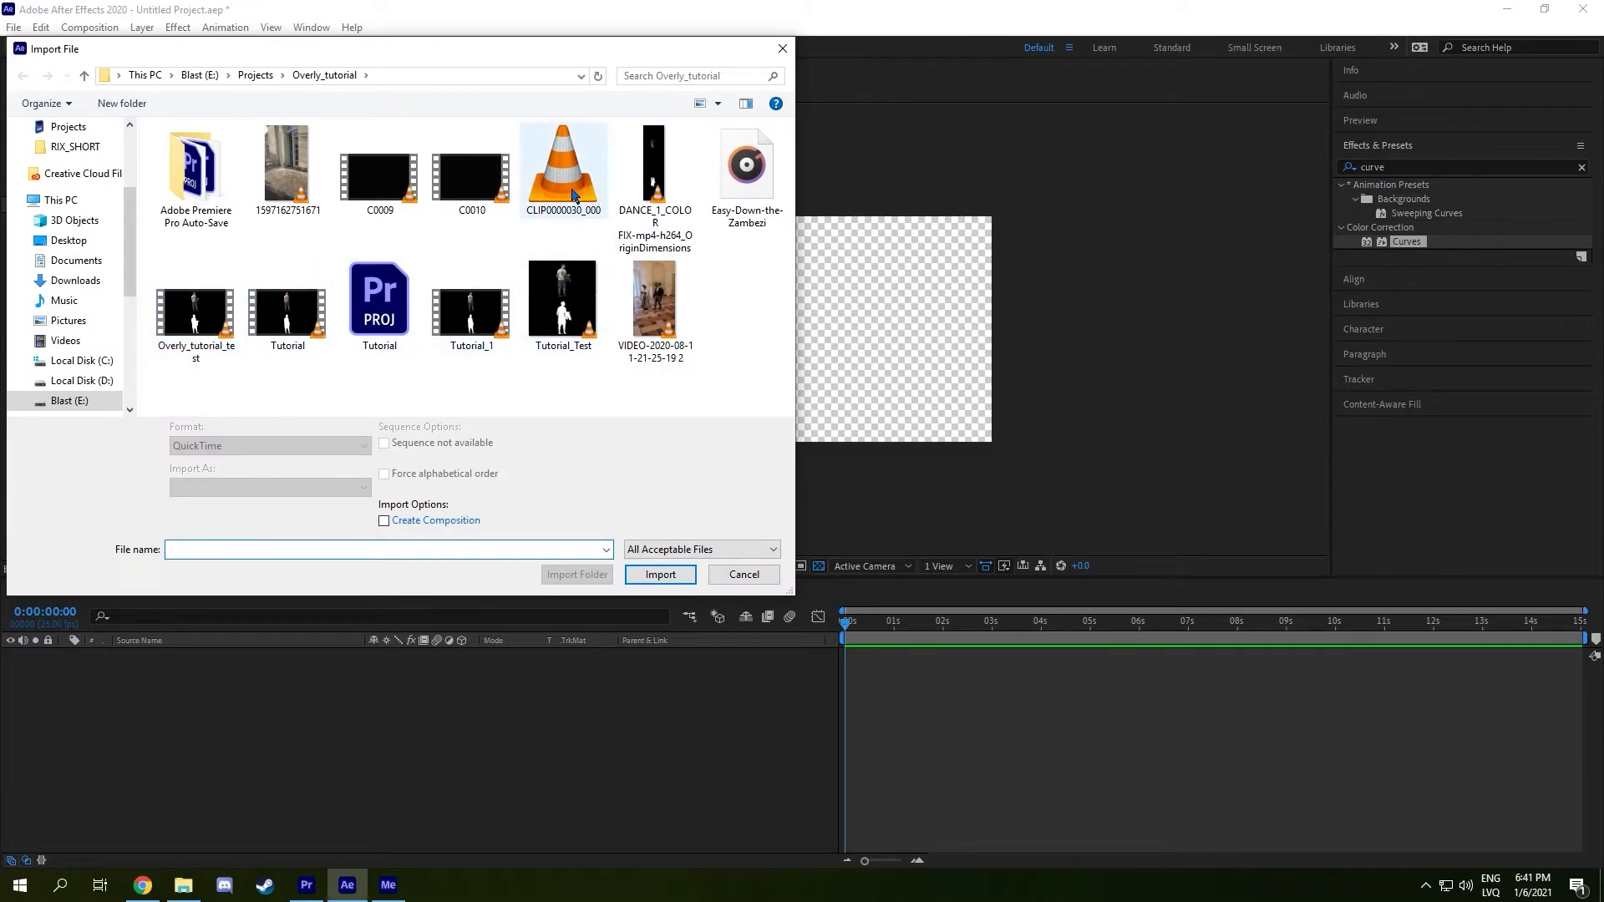
left_click(574, 196)
left_click(673, 578)
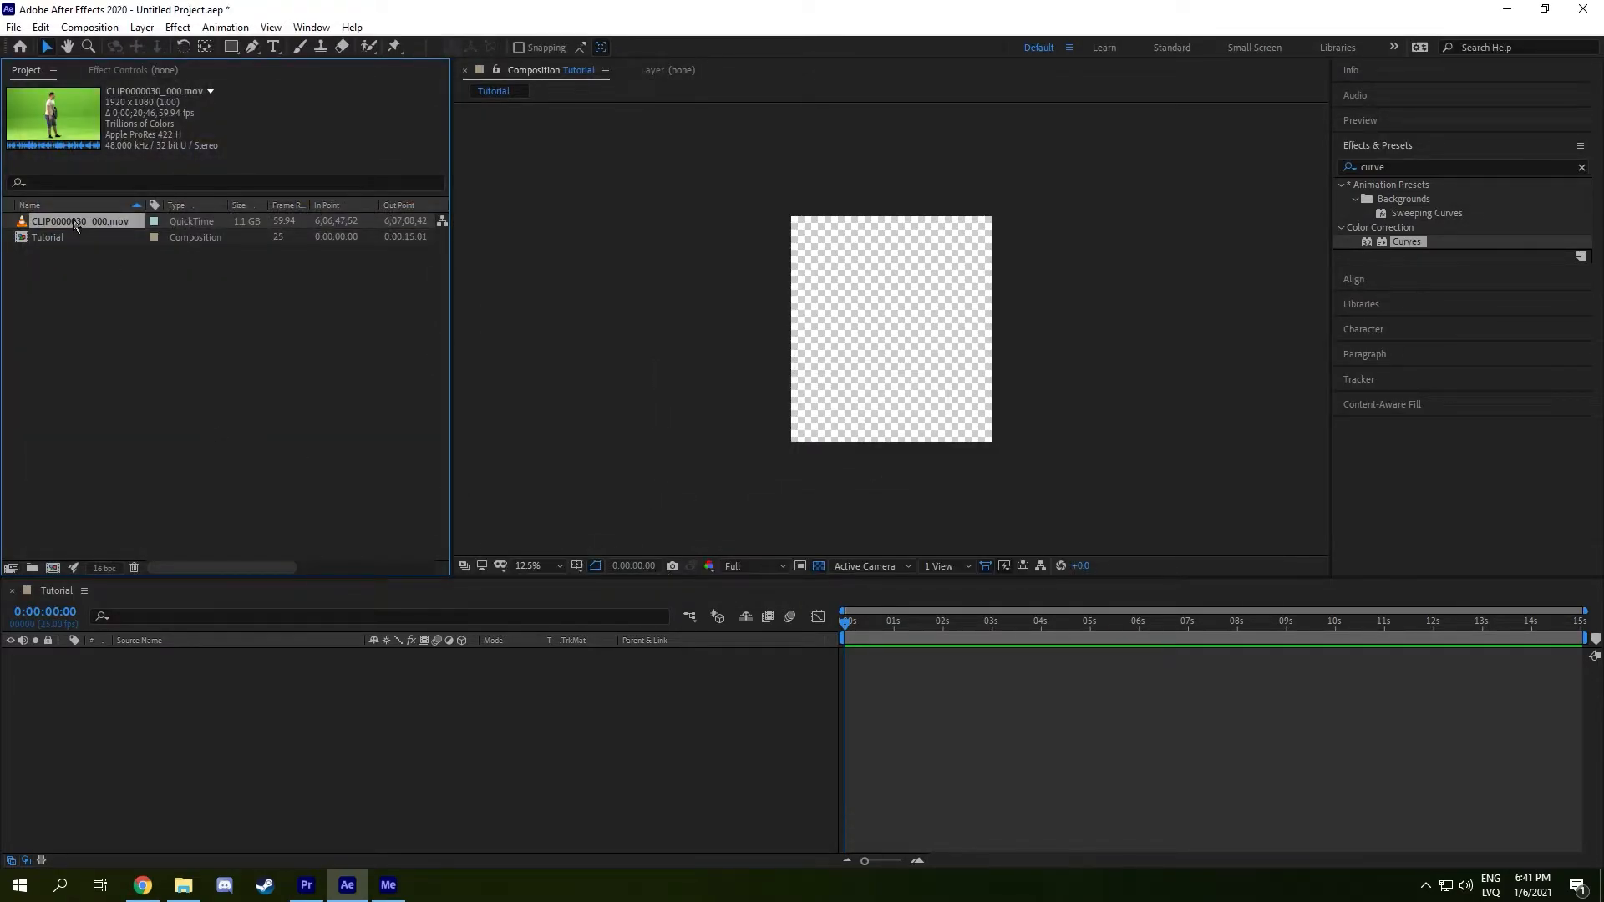
left_click_drag(73, 224, 894, 281)
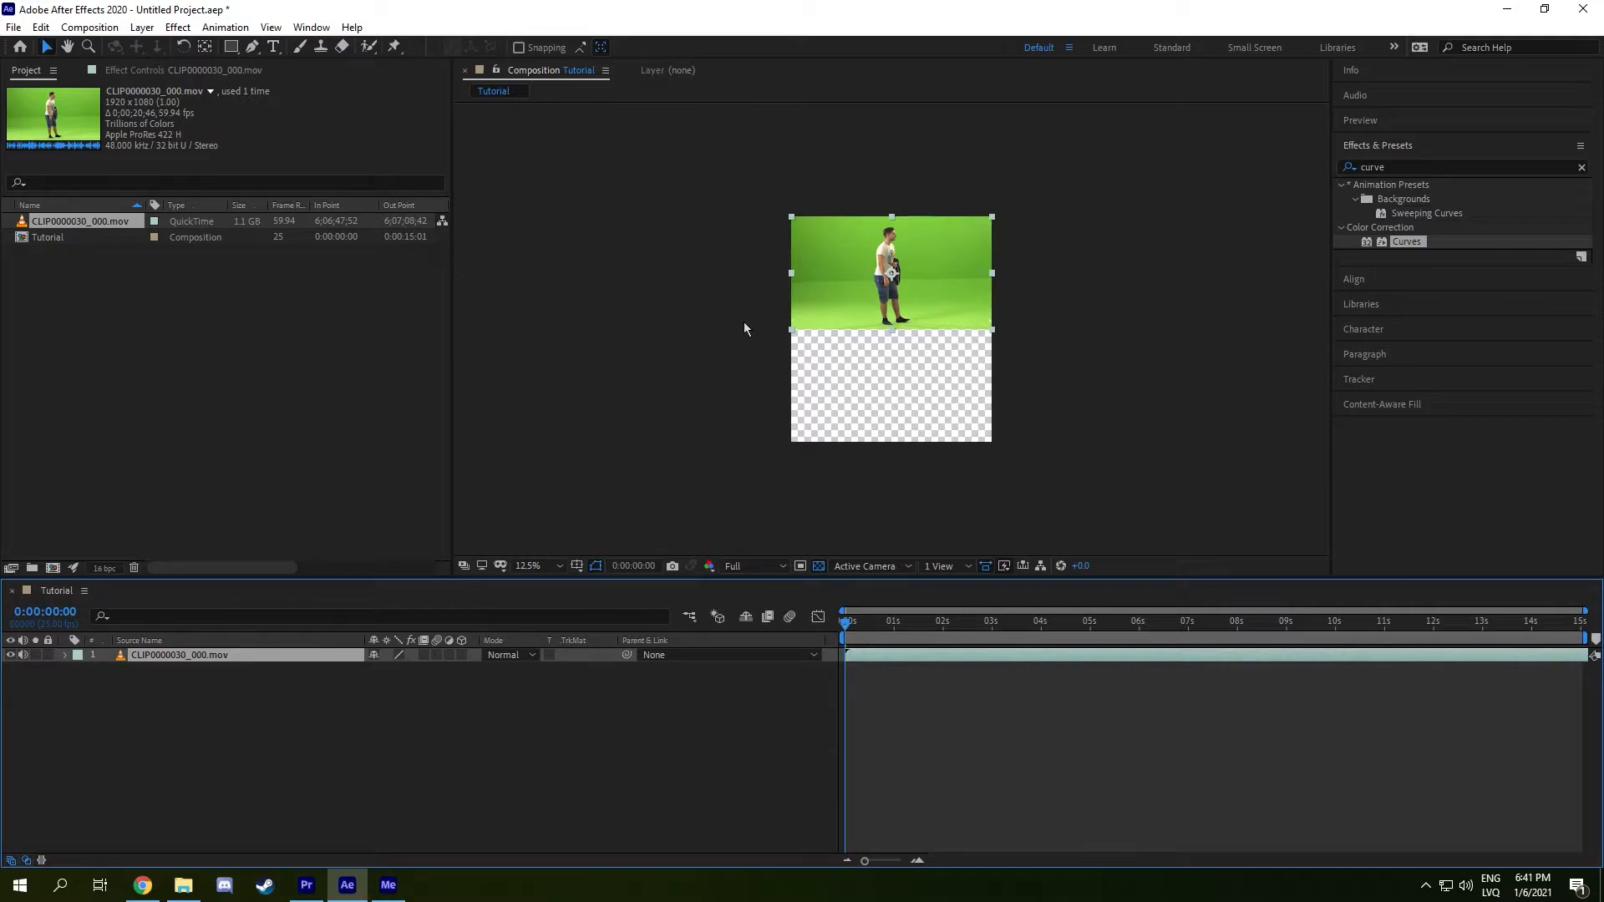
Duplicate the CLIP0000030_000.mov layer in the composition.
left_click(197, 689)
left_click(192, 658)
key("ctrl+d")
left_click(182, 701)
Move the second clip layer into the lower half of the composition, aligned directly beneath the first clip.
left_click(191, 668)
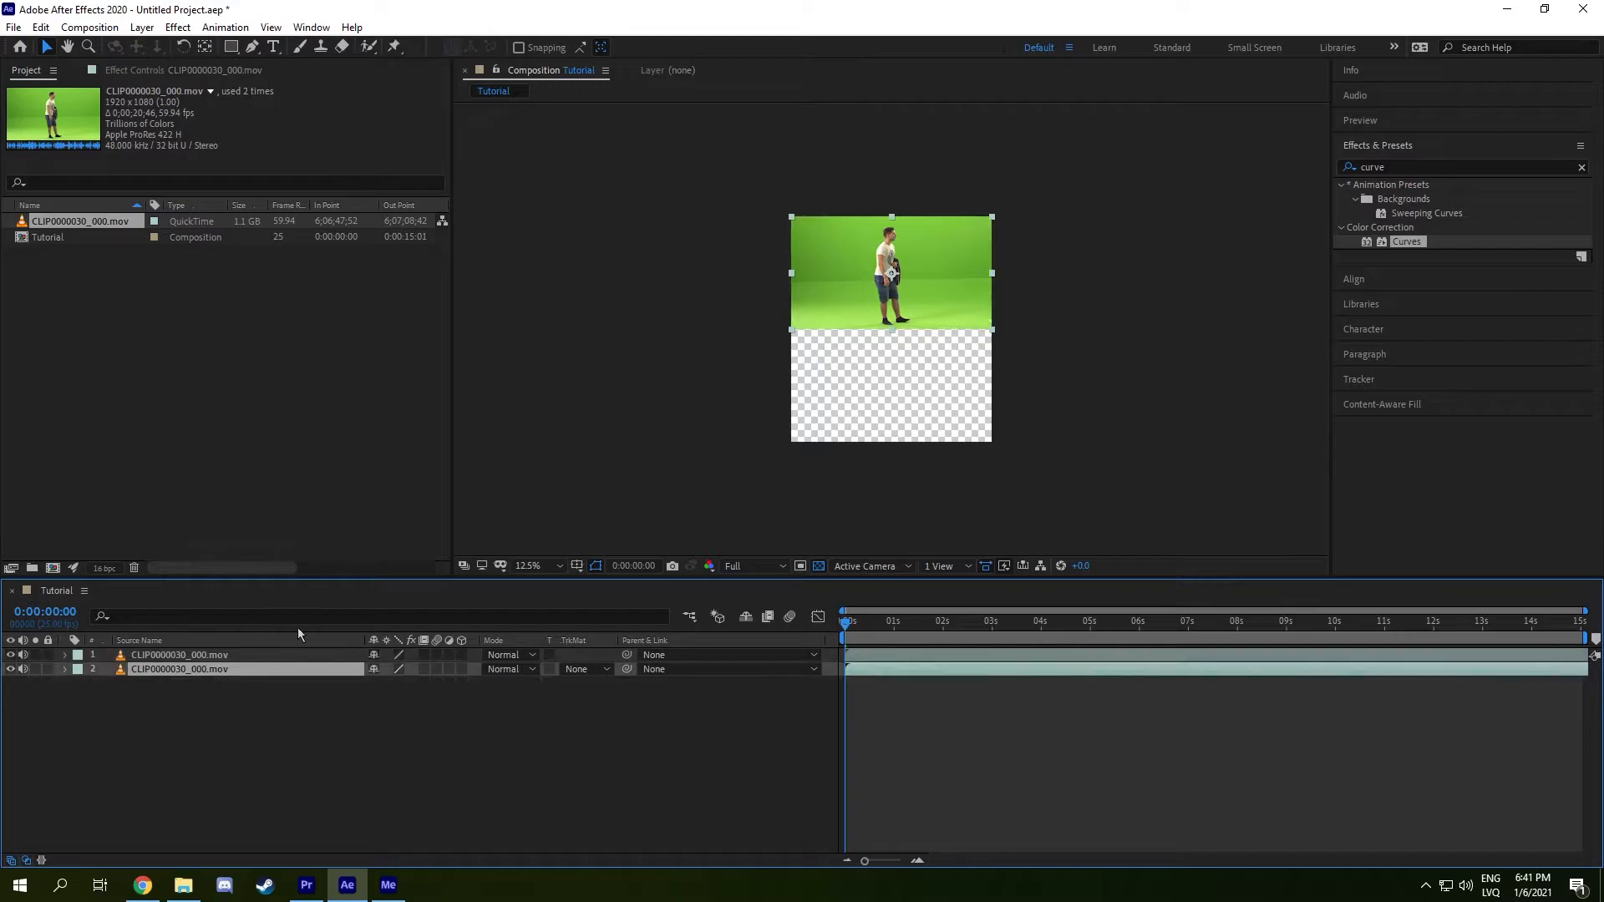
left_click_drag(930, 295, 949, 400)
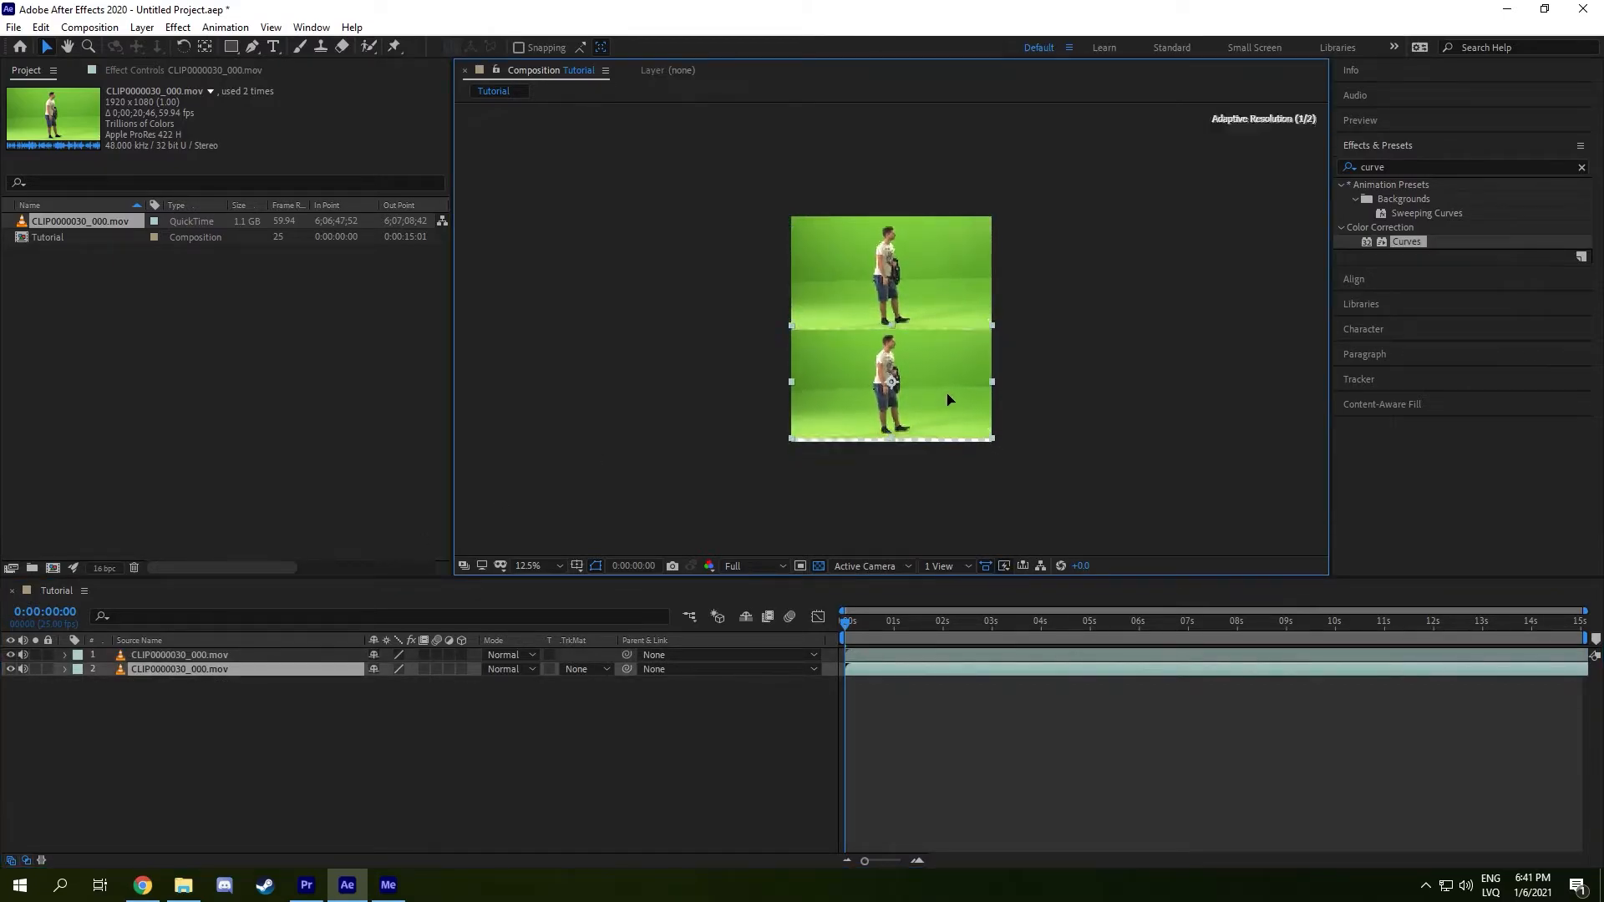
scroll(891, 347, "up", 4)
left_click_drag(905, 535, 925, 279)
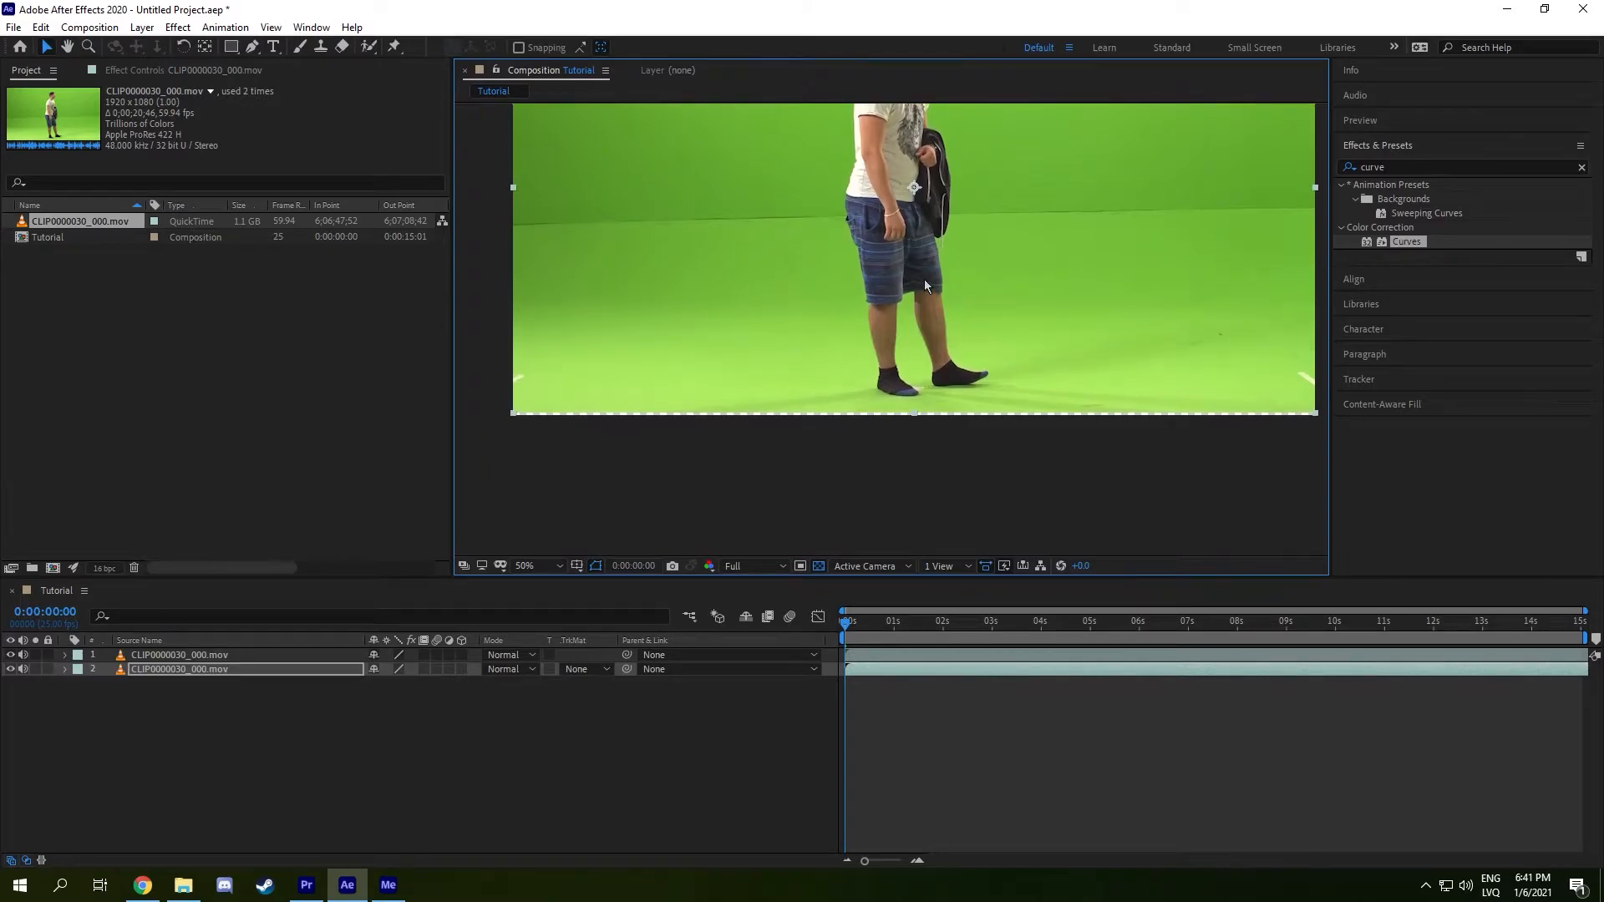
left_click_drag(924, 279, 882, 637)
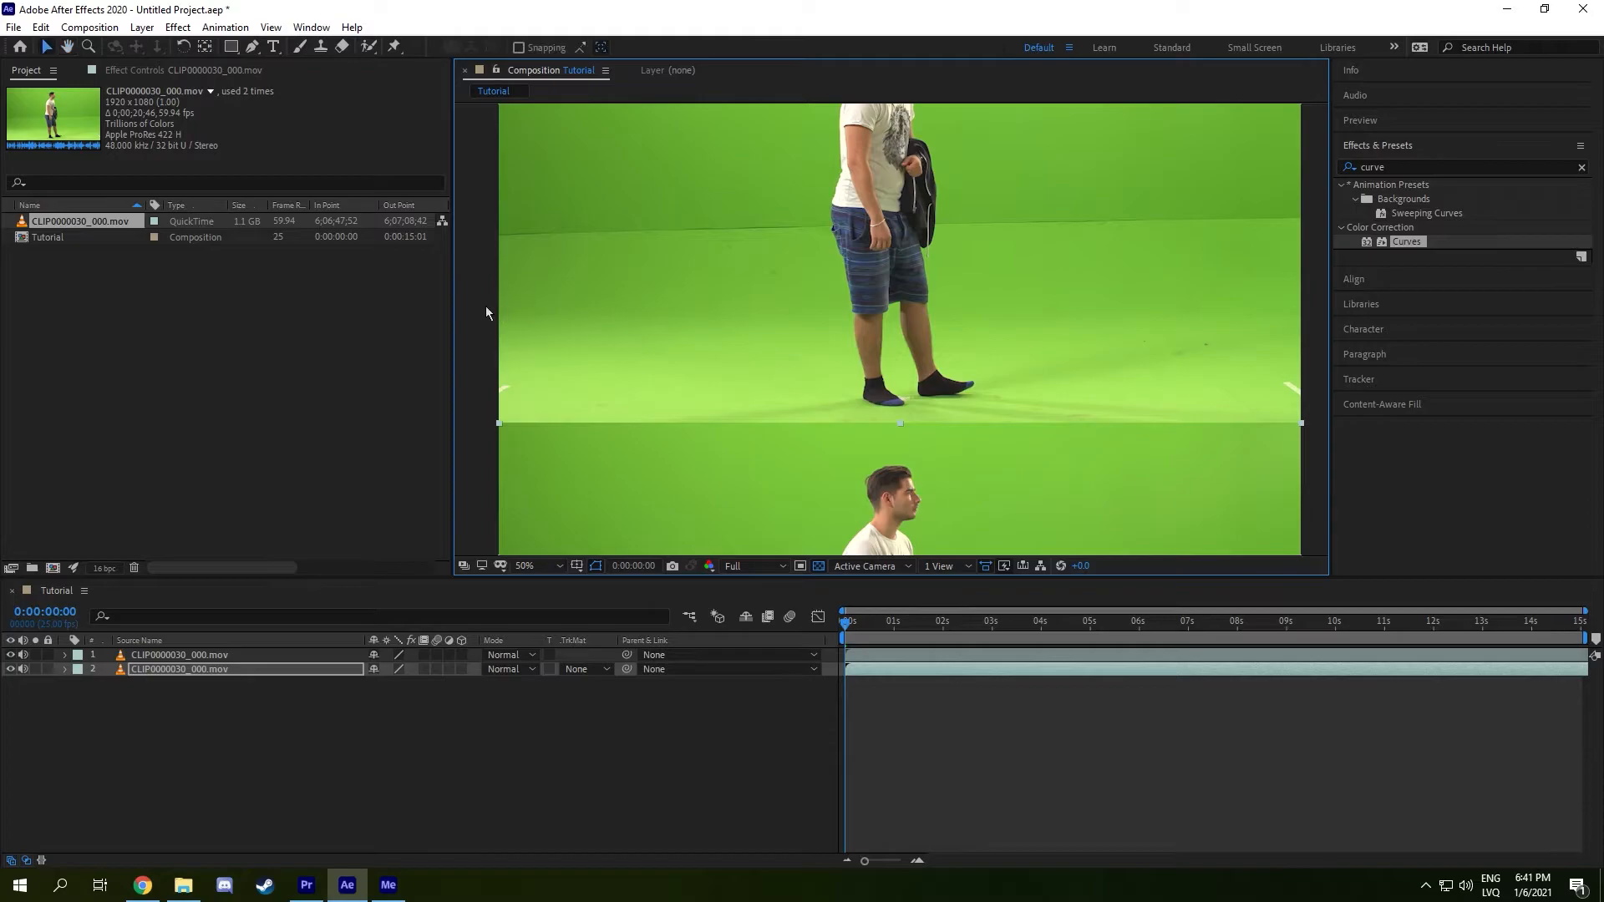
scroll(886, 401, "down", 2)
left_click_drag(889, 352, 887, 367)
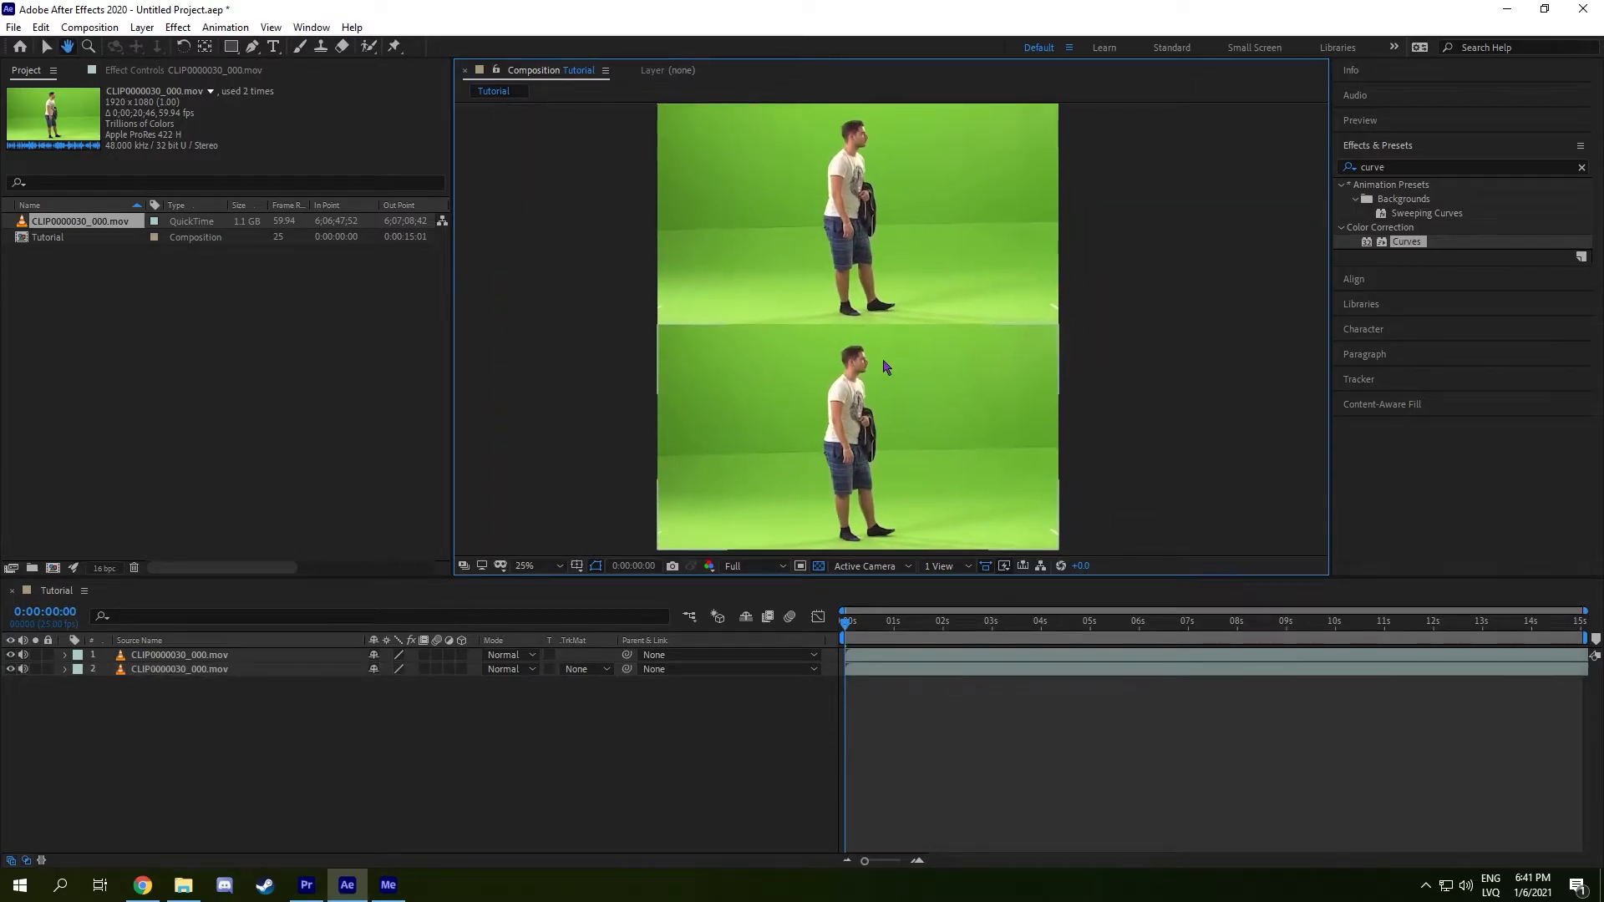
scroll(887, 368, "down", 2)
left_click(192, 709)
left_click(935, 298)
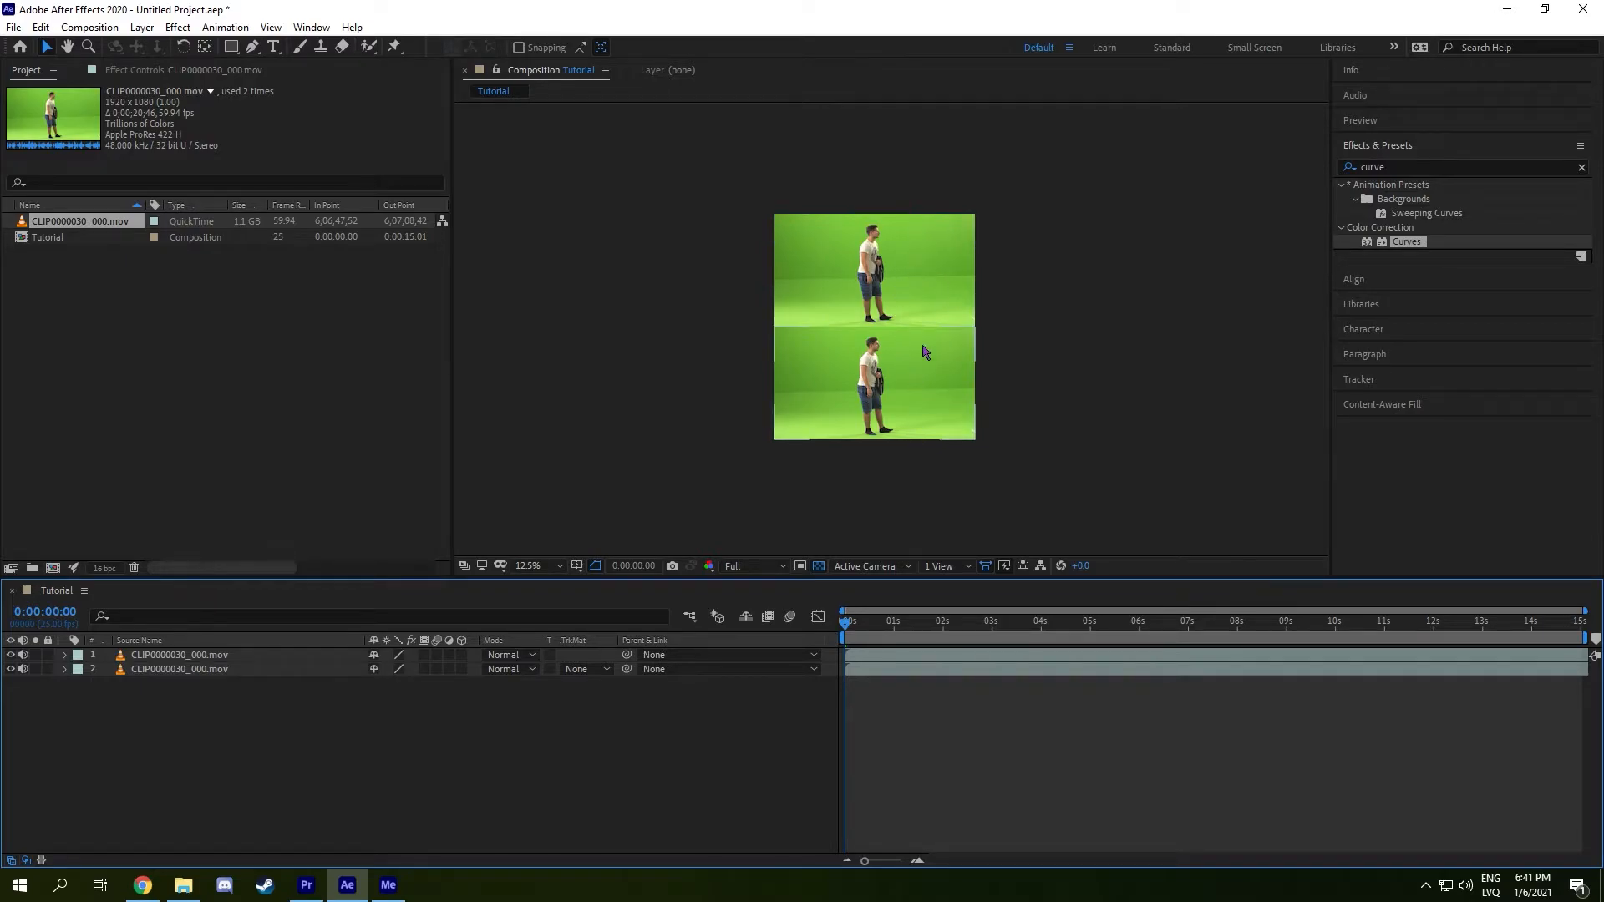
Create a black 1920 x 2160 px solid named BG and place it beneath both clip layers.
left_click(680, 738)
left_click(178, 668)
left_click(235, 716)
right_click(215, 723)
mouse_move(312, 545)
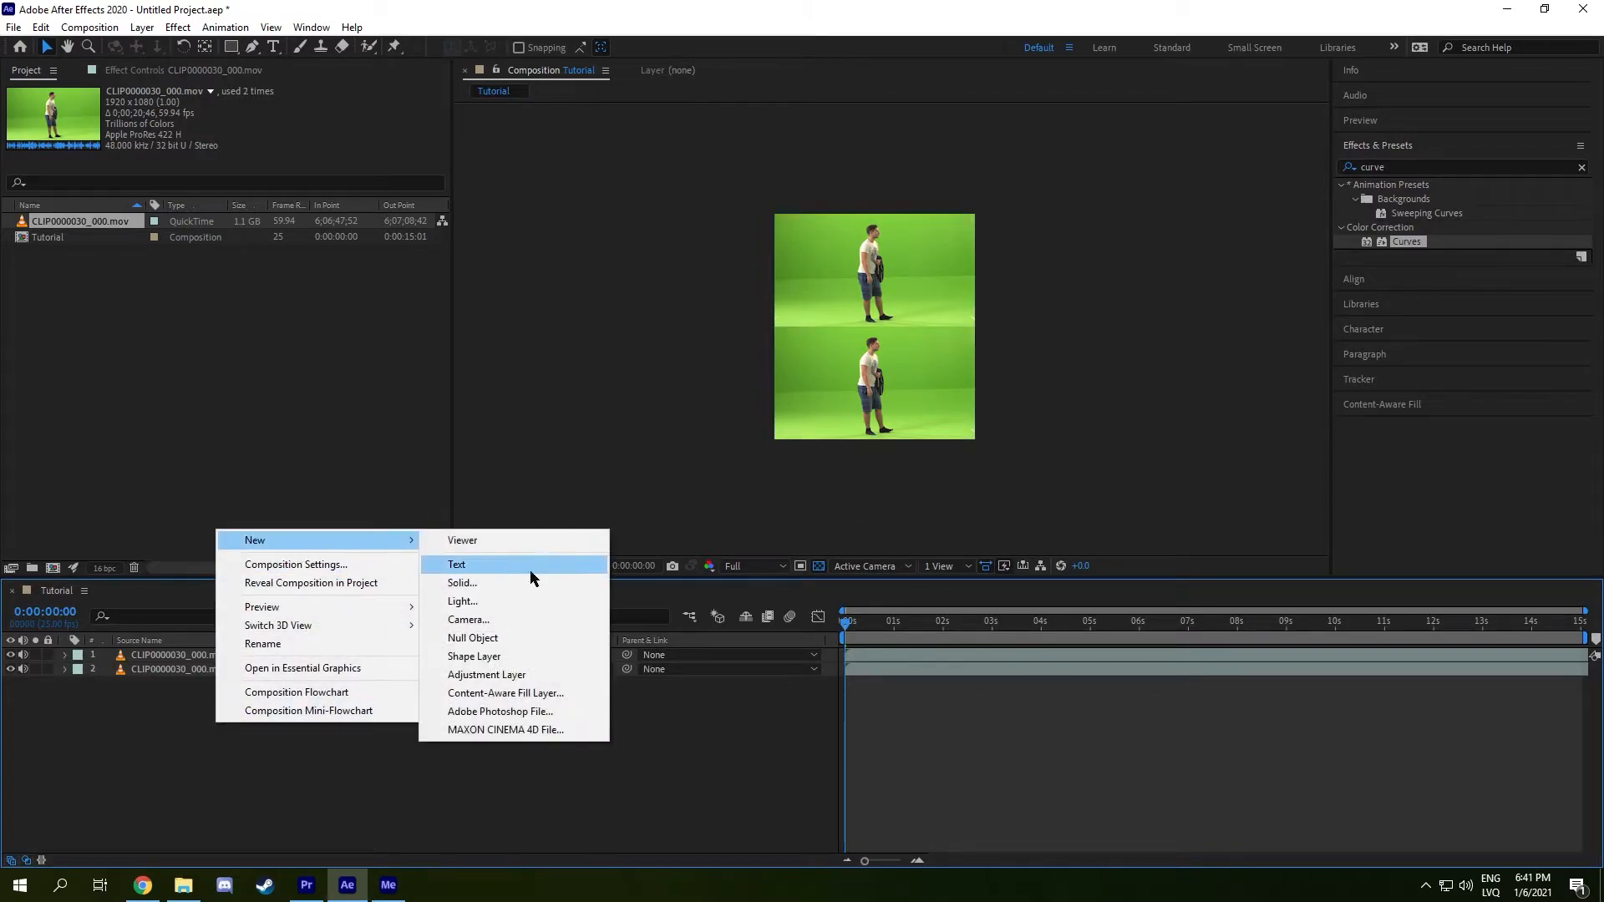
left_click(521, 583)
type("BG")
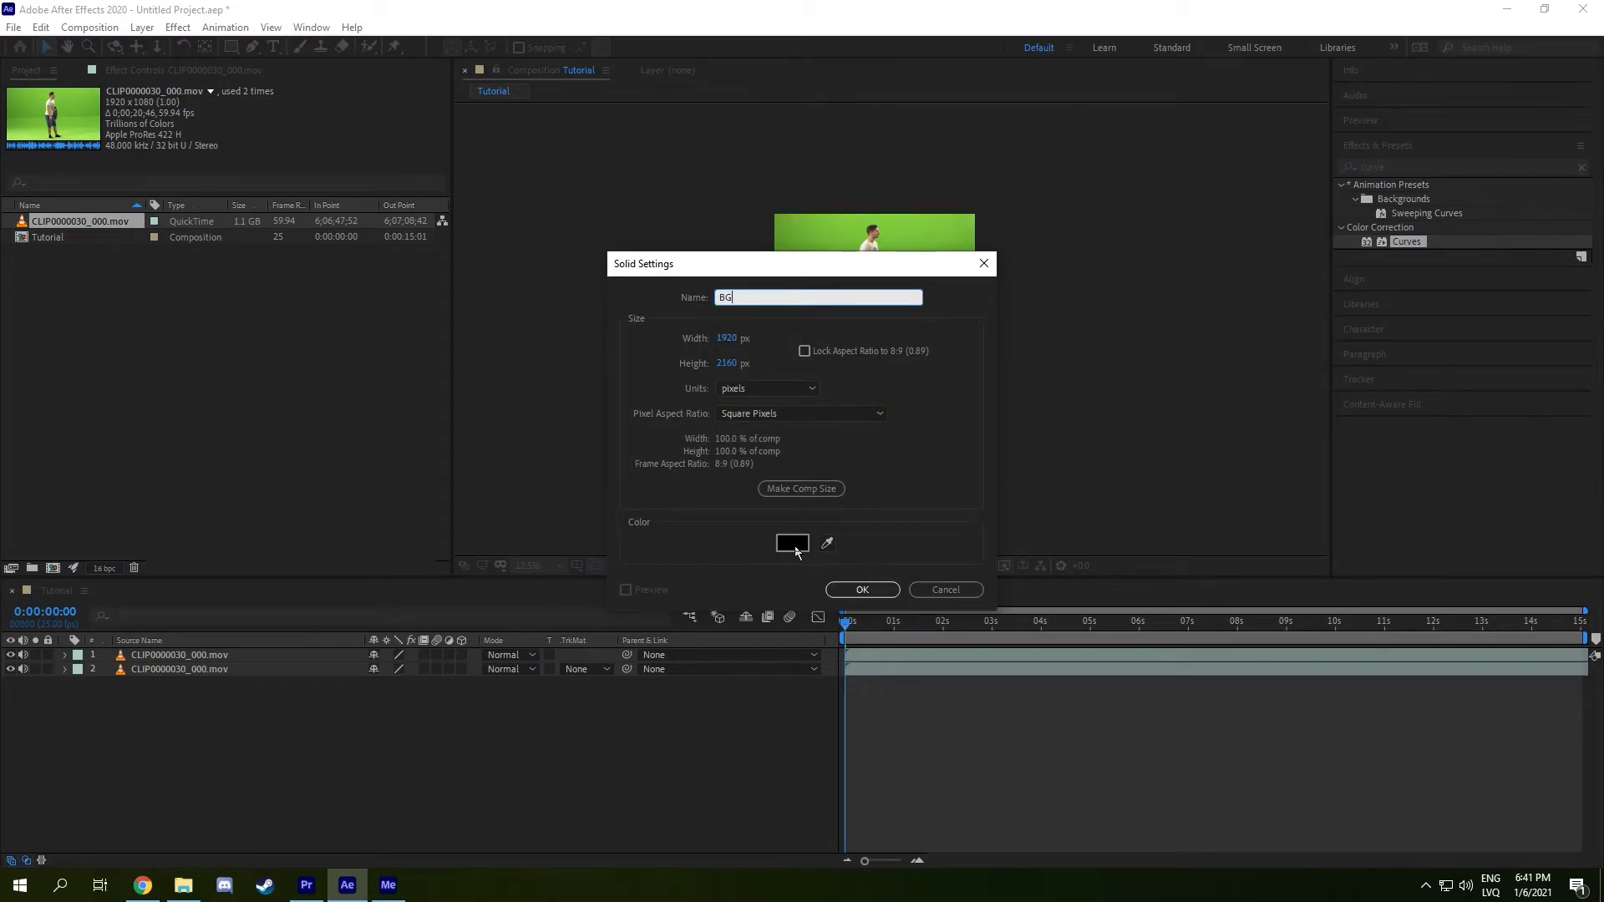
left_click(862, 590)
left_click_drag(152, 661, 152, 694)
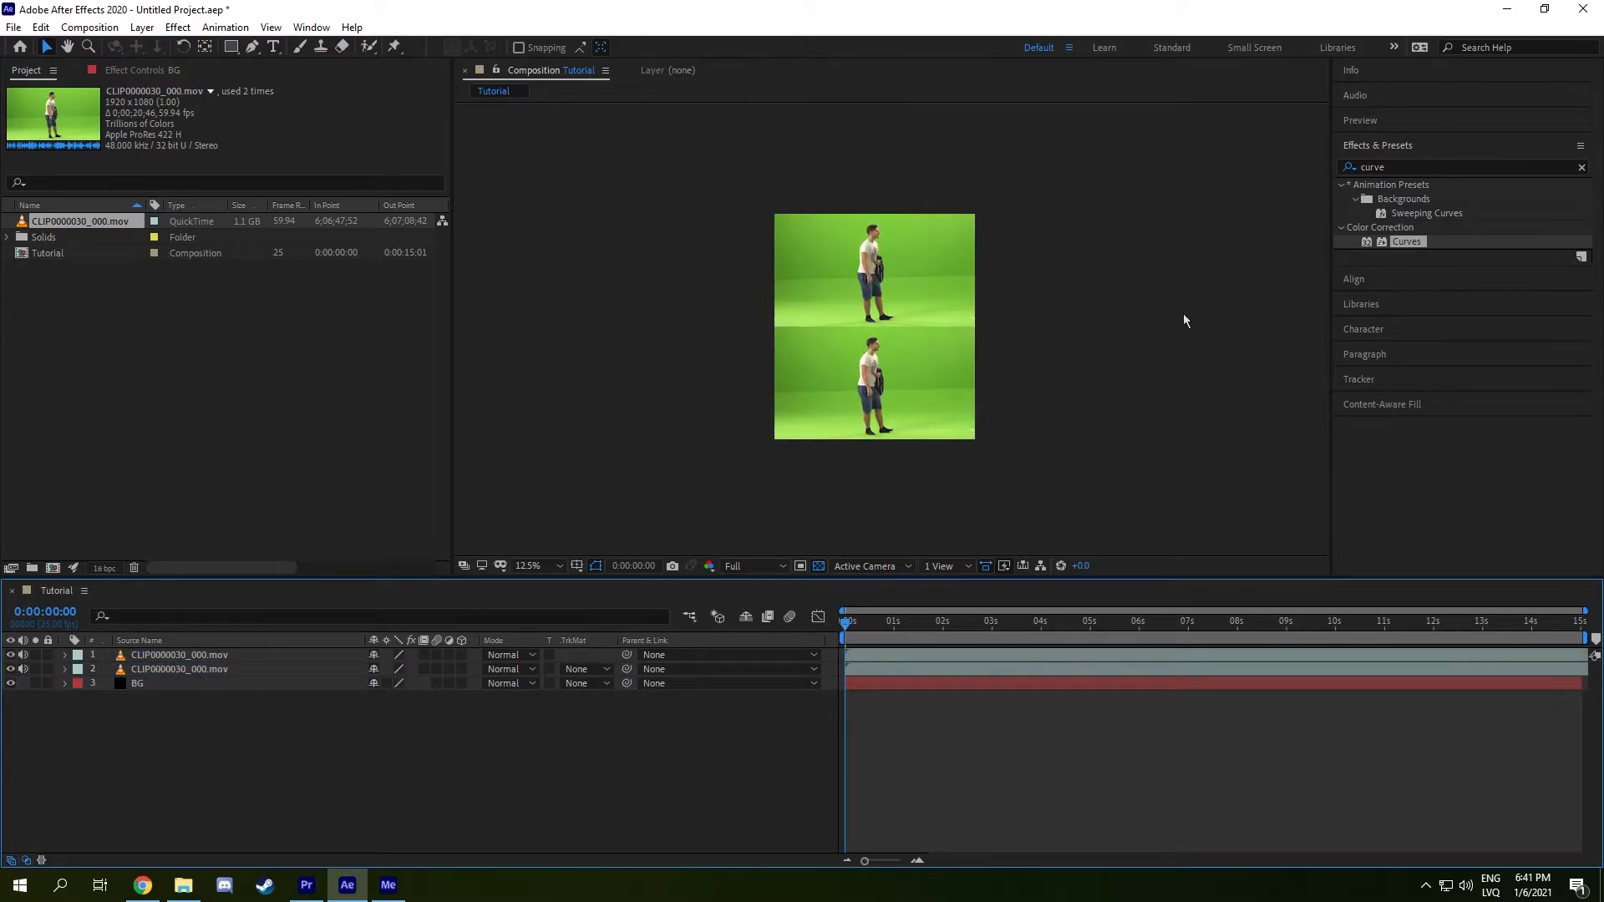
Apply Keylight (1.2) to the upper clip and sample the green backdrop as its Screen Colour.
left_click(1402, 167)
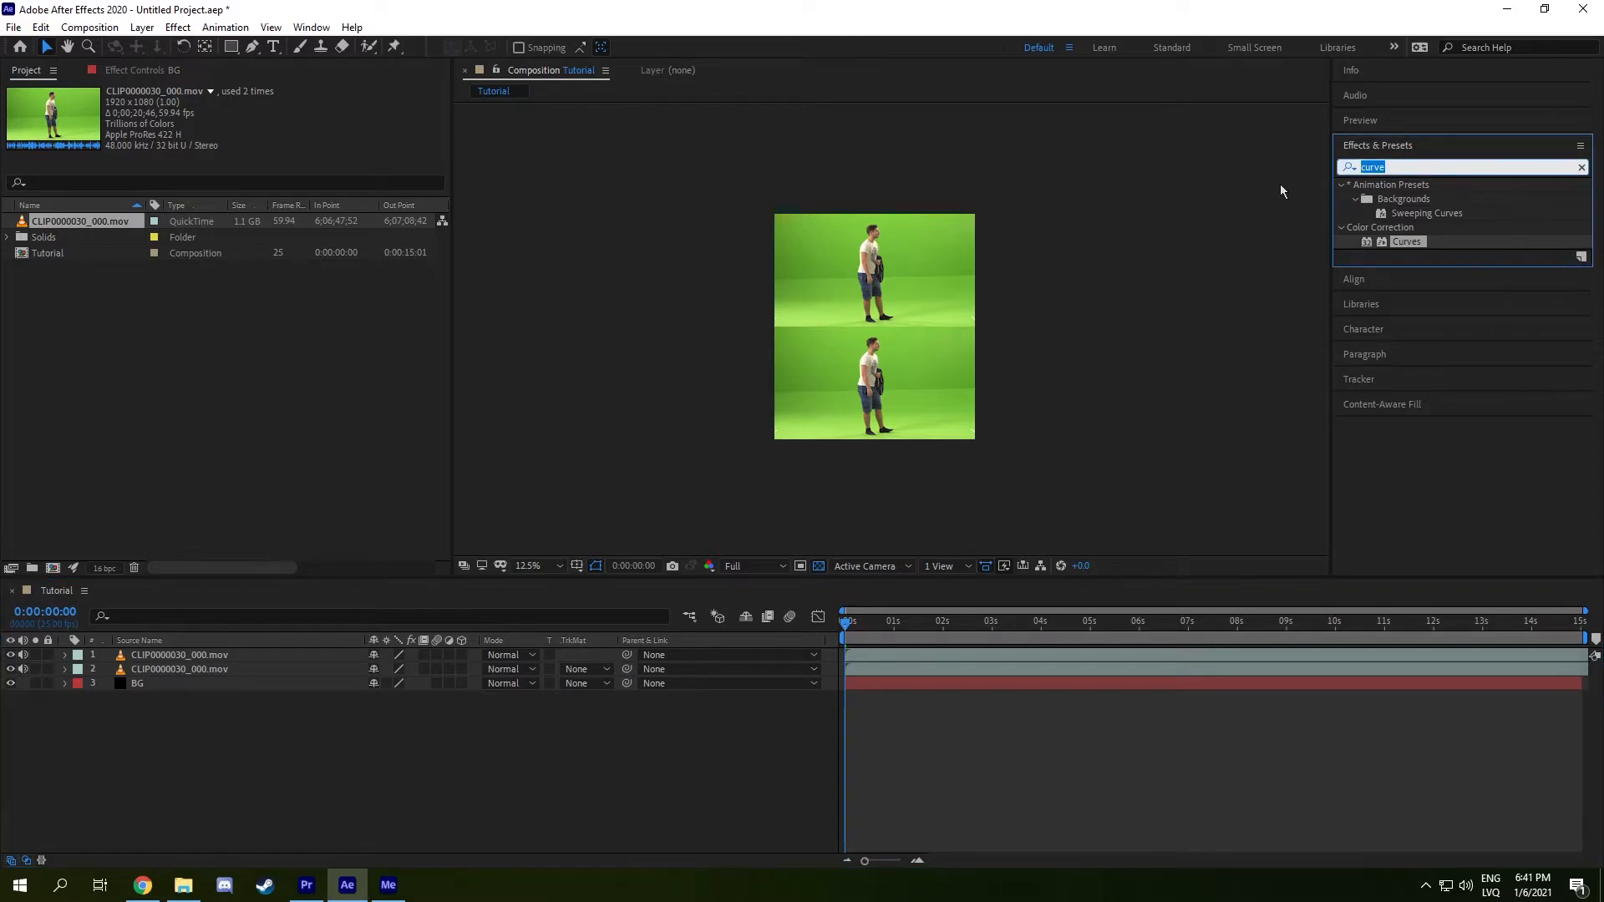
type("key")
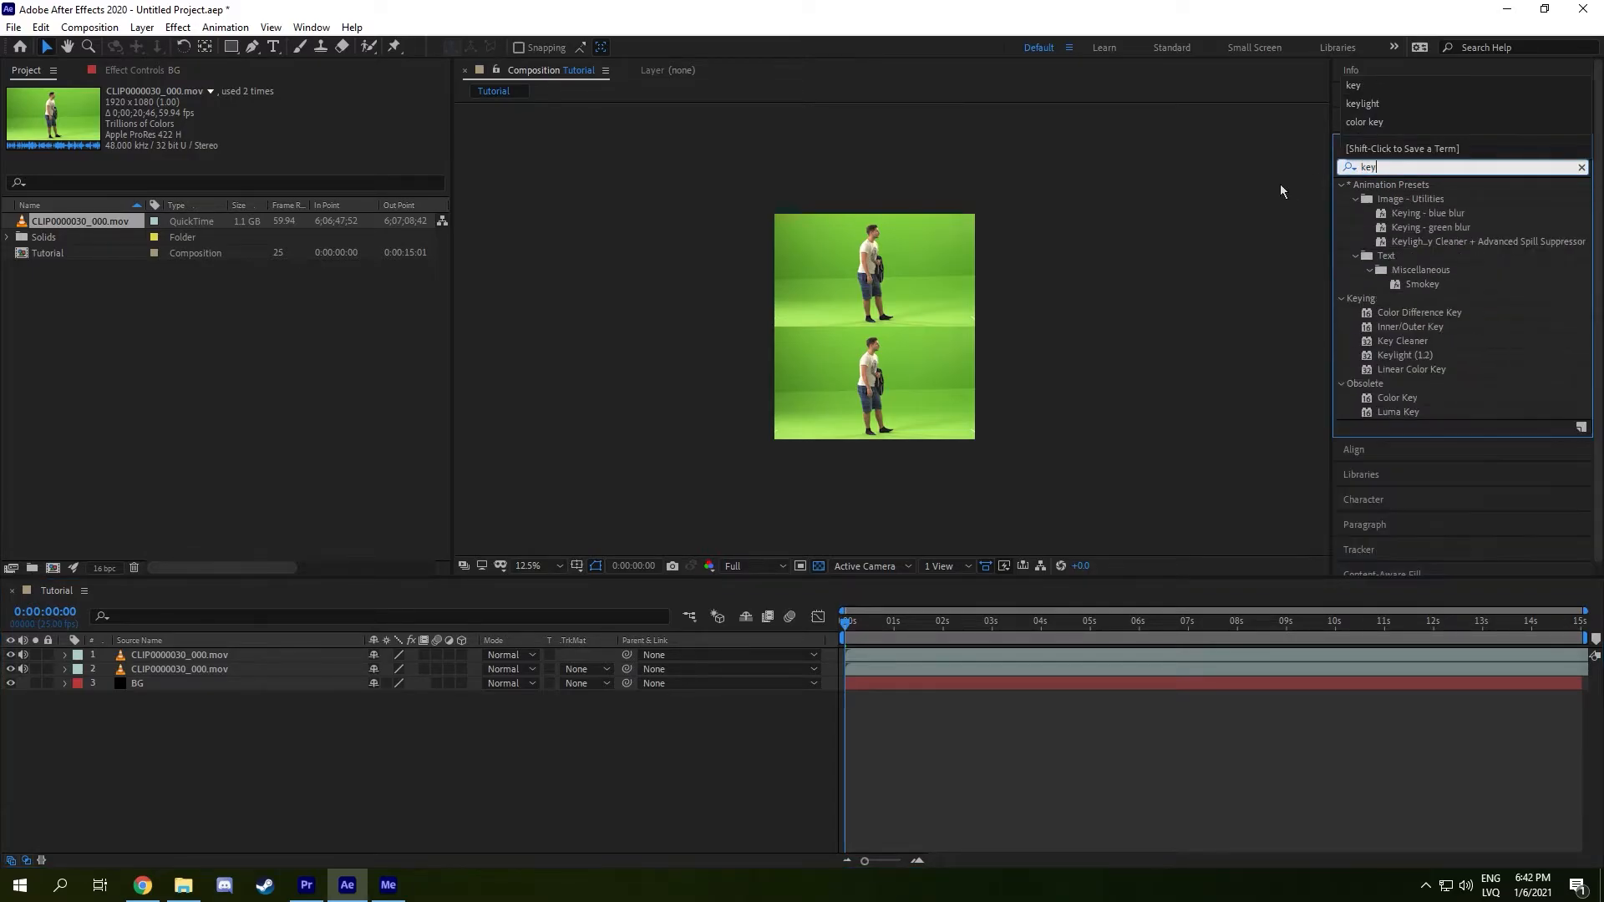
left_click(1400, 358)
left_click_drag(1404, 357, 922, 284)
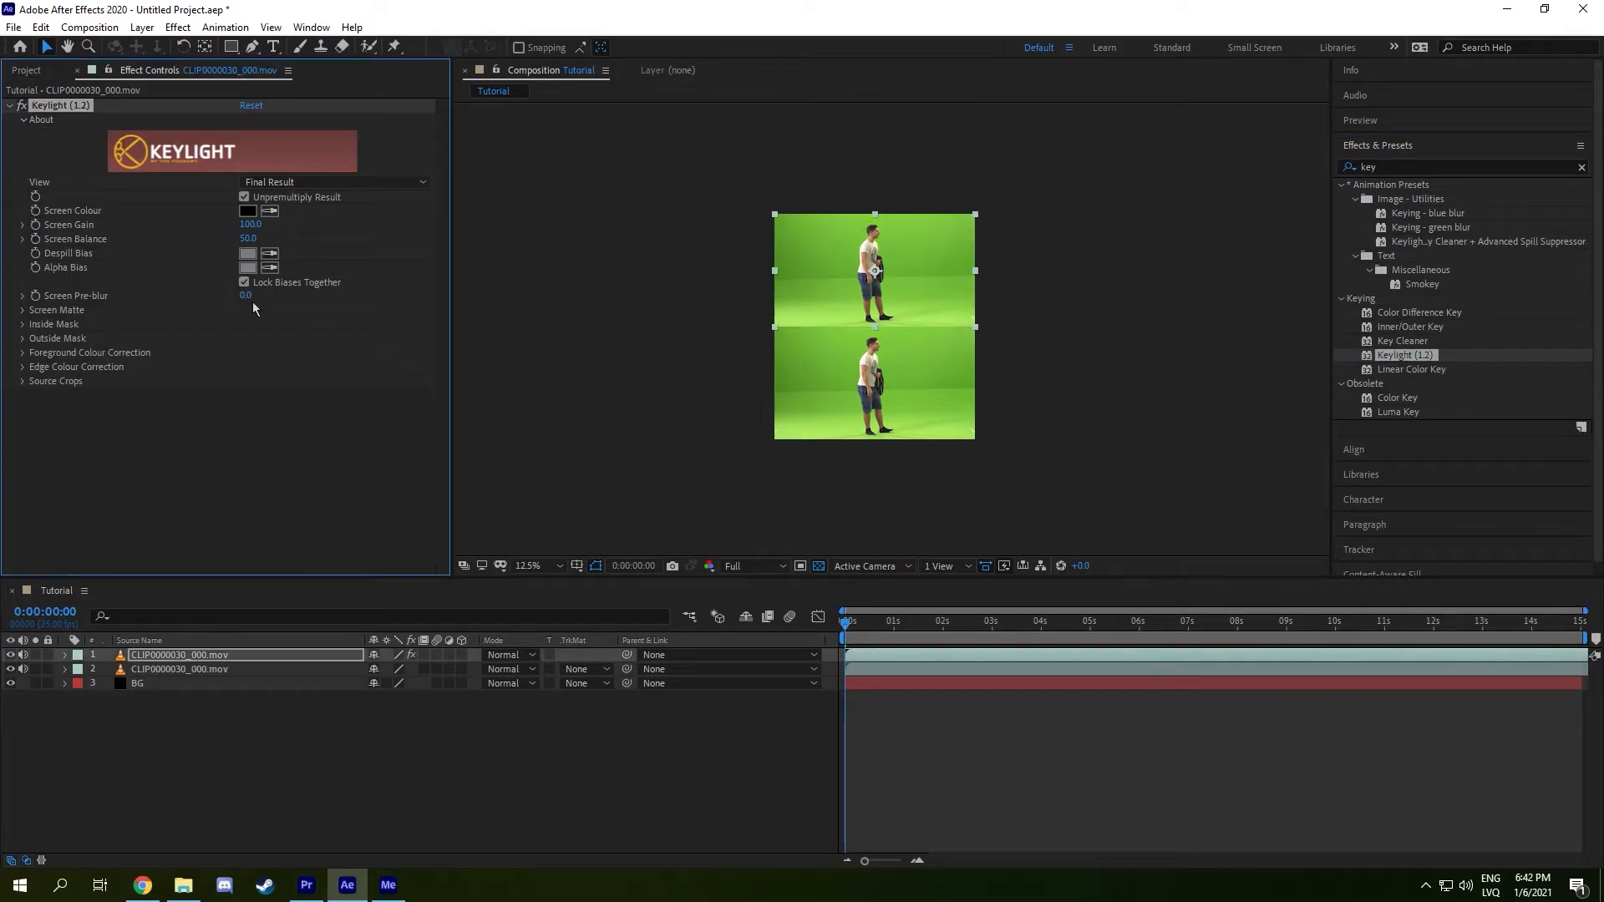
left_click(270, 212)
left_click(833, 260)
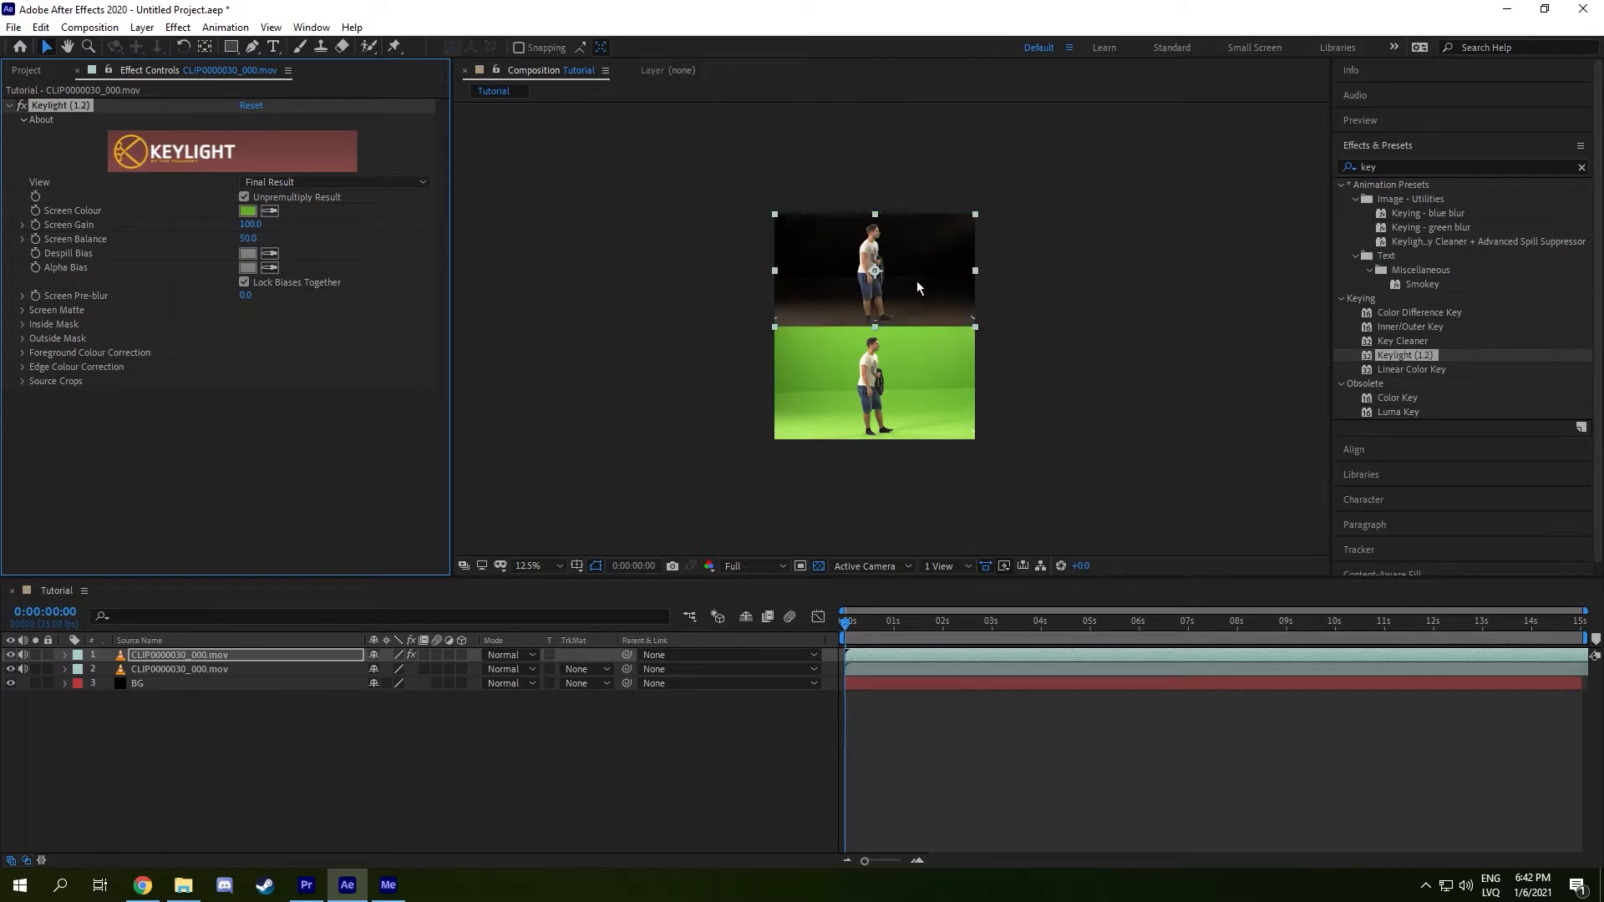
Set the upper clip's Keylight Screen Gain to 125, with Clip Black 21 and Clip White 77 in the Screen Matte.
left_click(251, 224)
type("125")
key("Return")
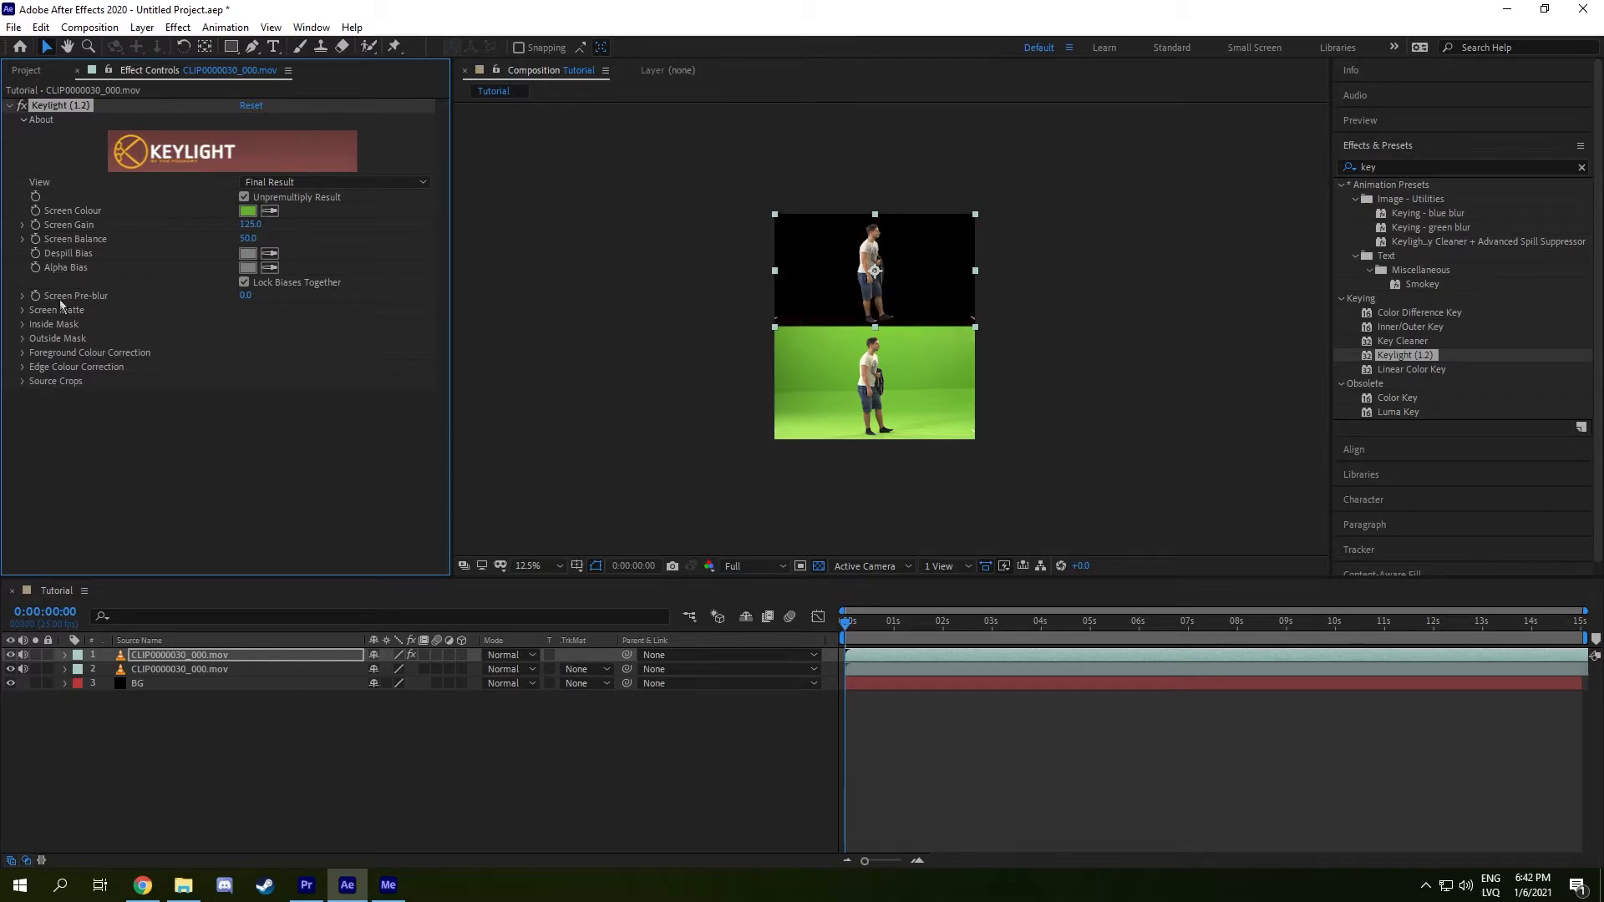
left_click(24, 312)
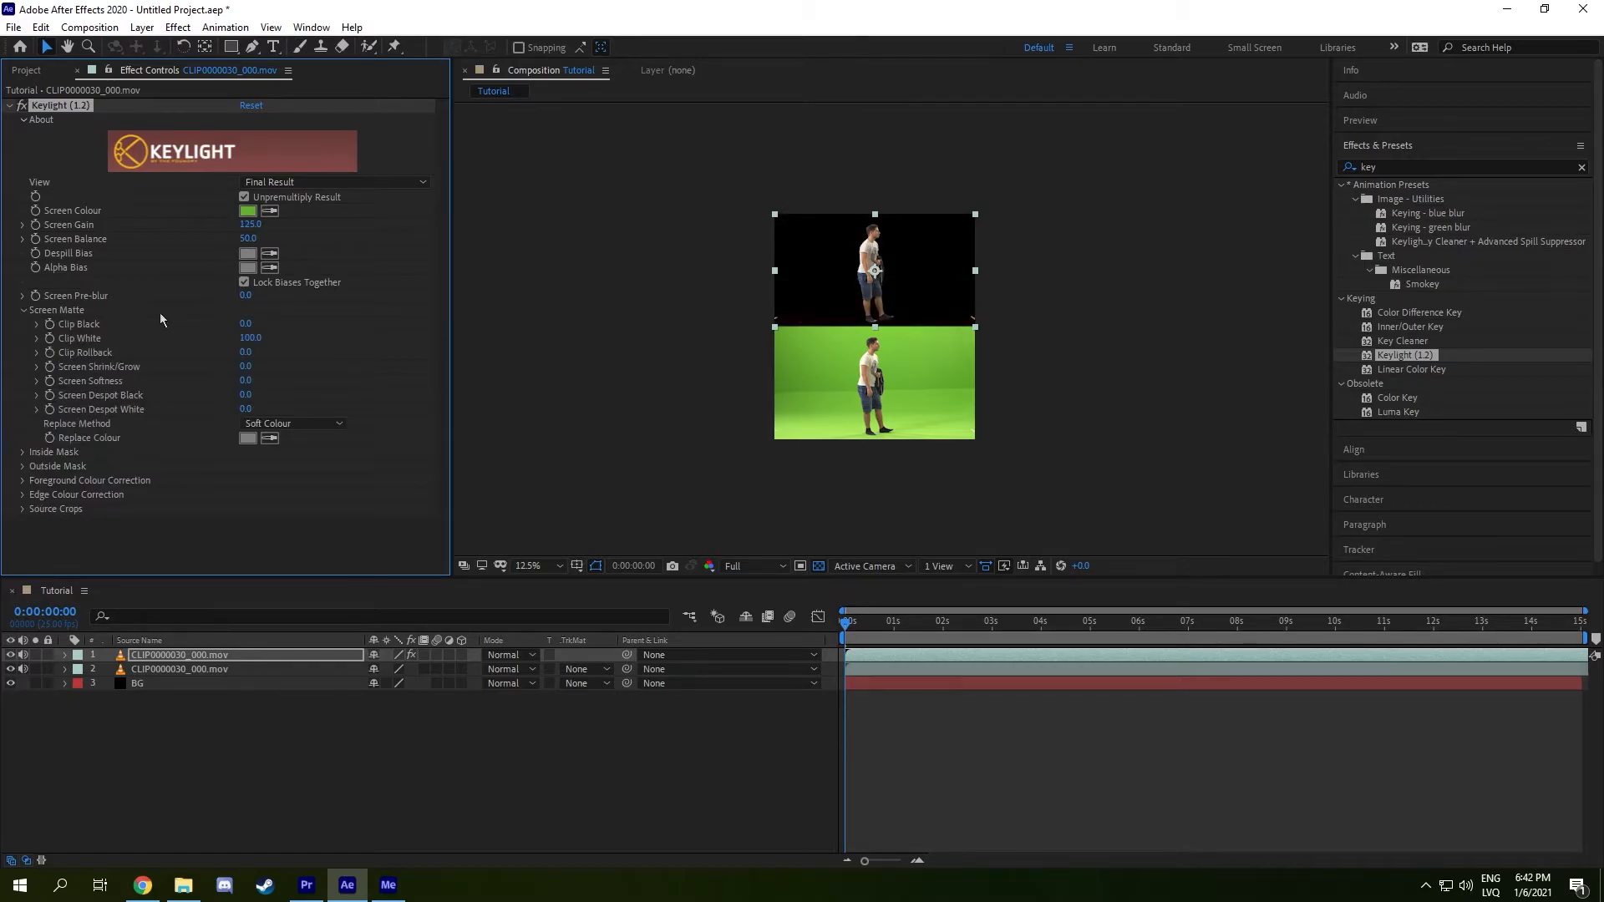
mouse_move(248, 324)
left_mouse_down()
mouse_move(264, 325)
mouse_move(229, 346)
left_mouse_up()
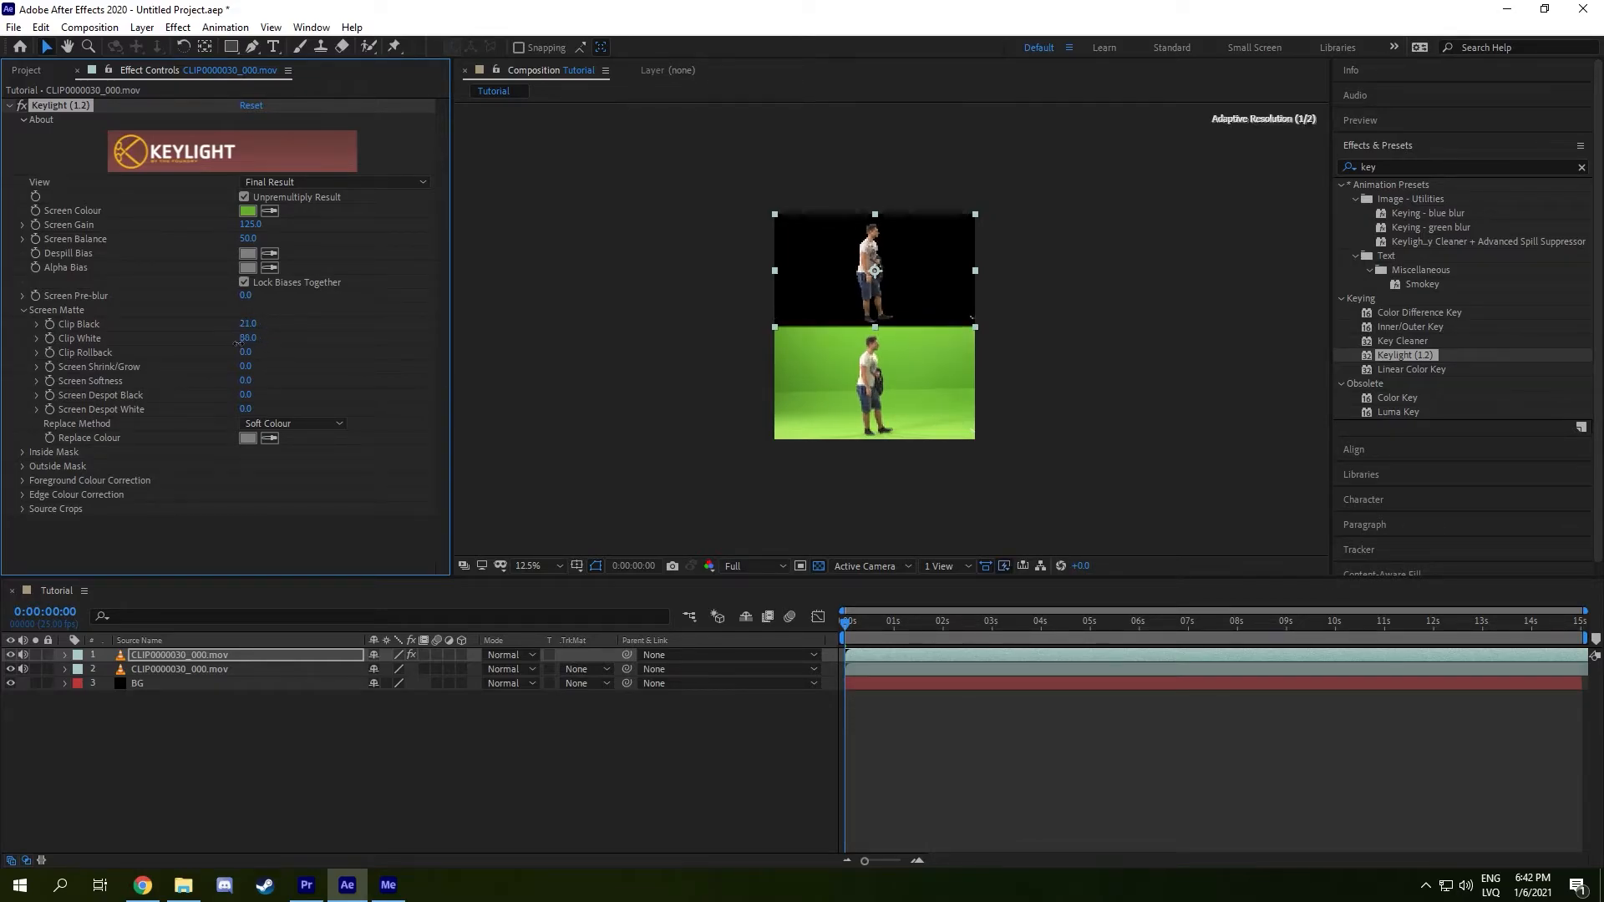
Examine the keyed edges of the man in the upper clip up close, from head to feet.
scroll(885, 302, "up", 4)
key("space")
left_click_drag(830, 199, 915, 463)
left_click_drag(915, 294, 920, 92)
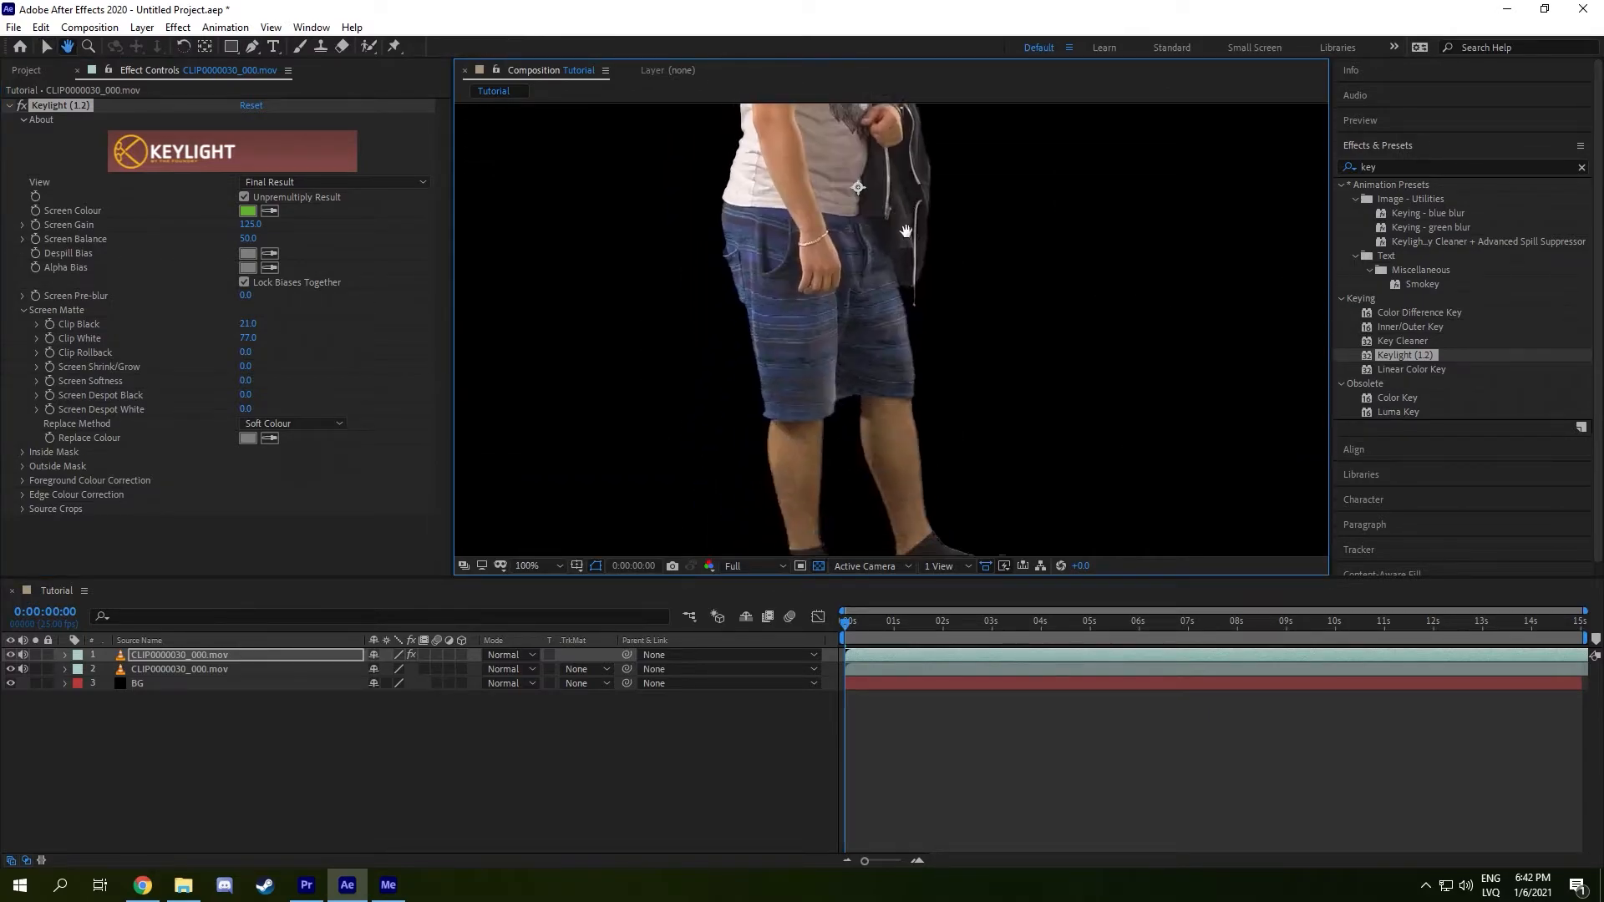
scroll(935, 331, "down", 4)
key("space")
left_click_drag(935, 332, 863, 290)
scroll(863, 290, "down", 2)
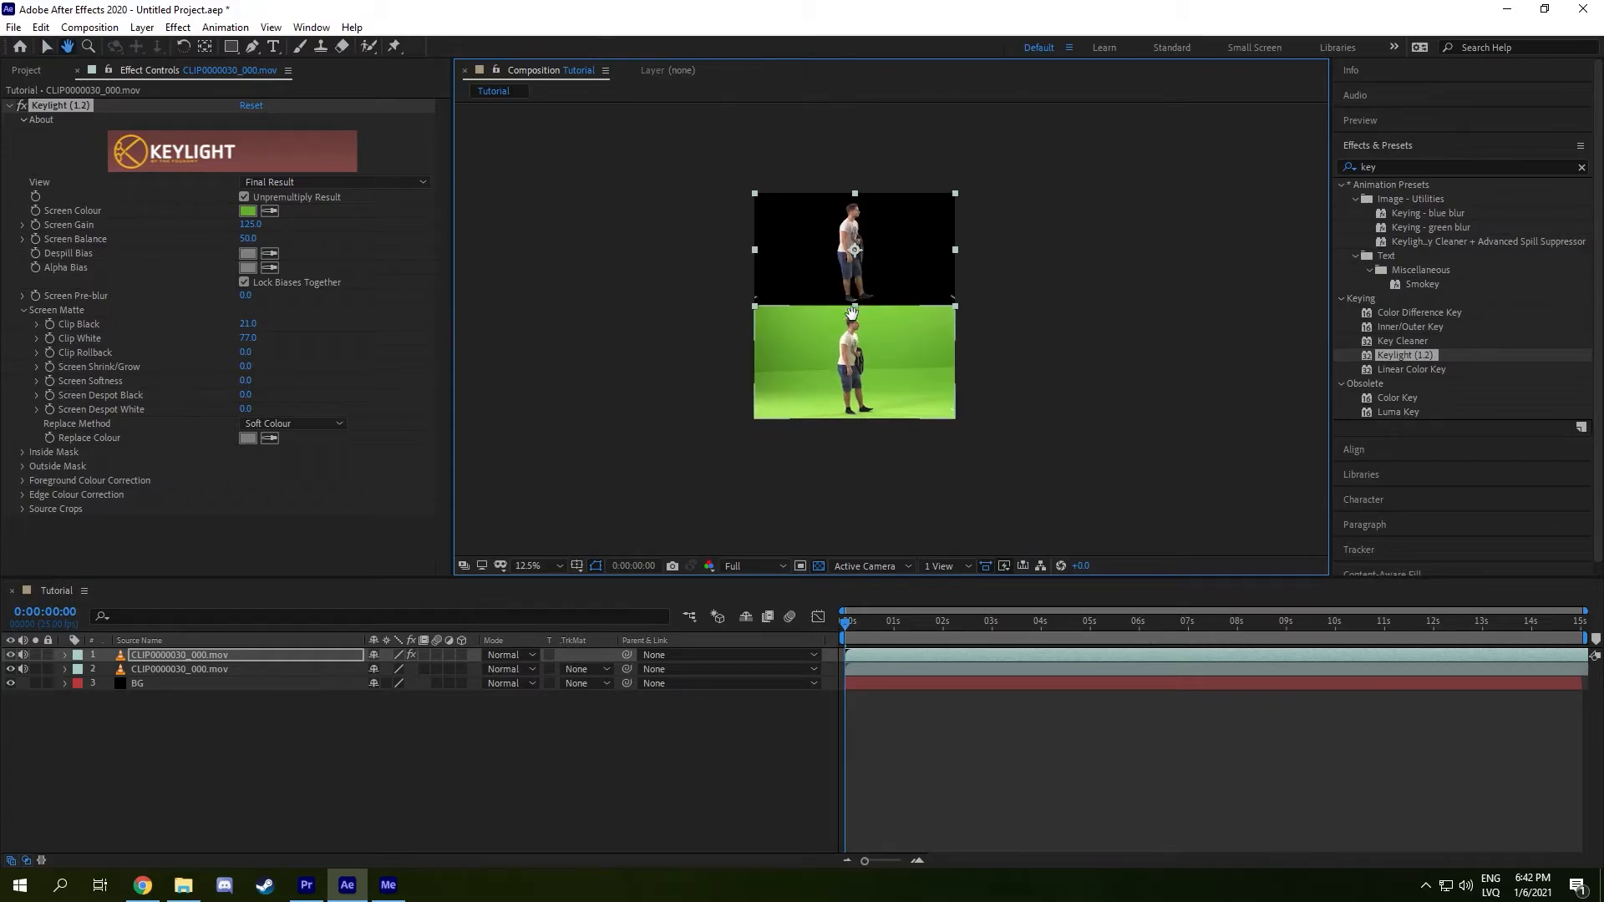
Copy the Keylight effect from the upper clip to the lower clip layer.
left_click(56, 122)
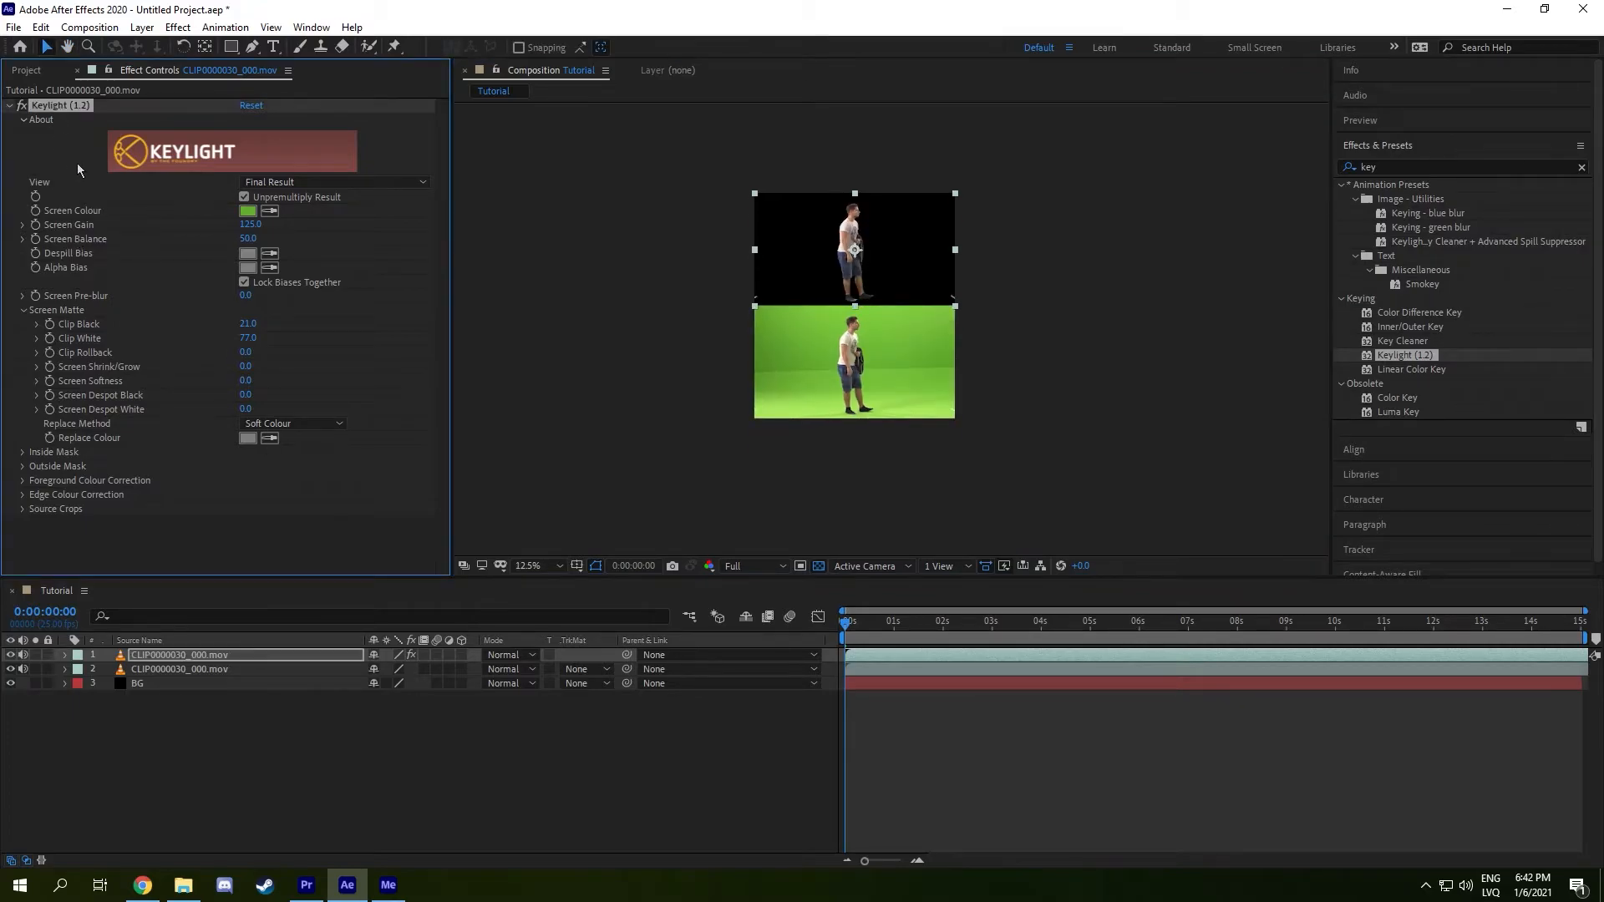
left_click(178, 669)
key("ctrl+v")
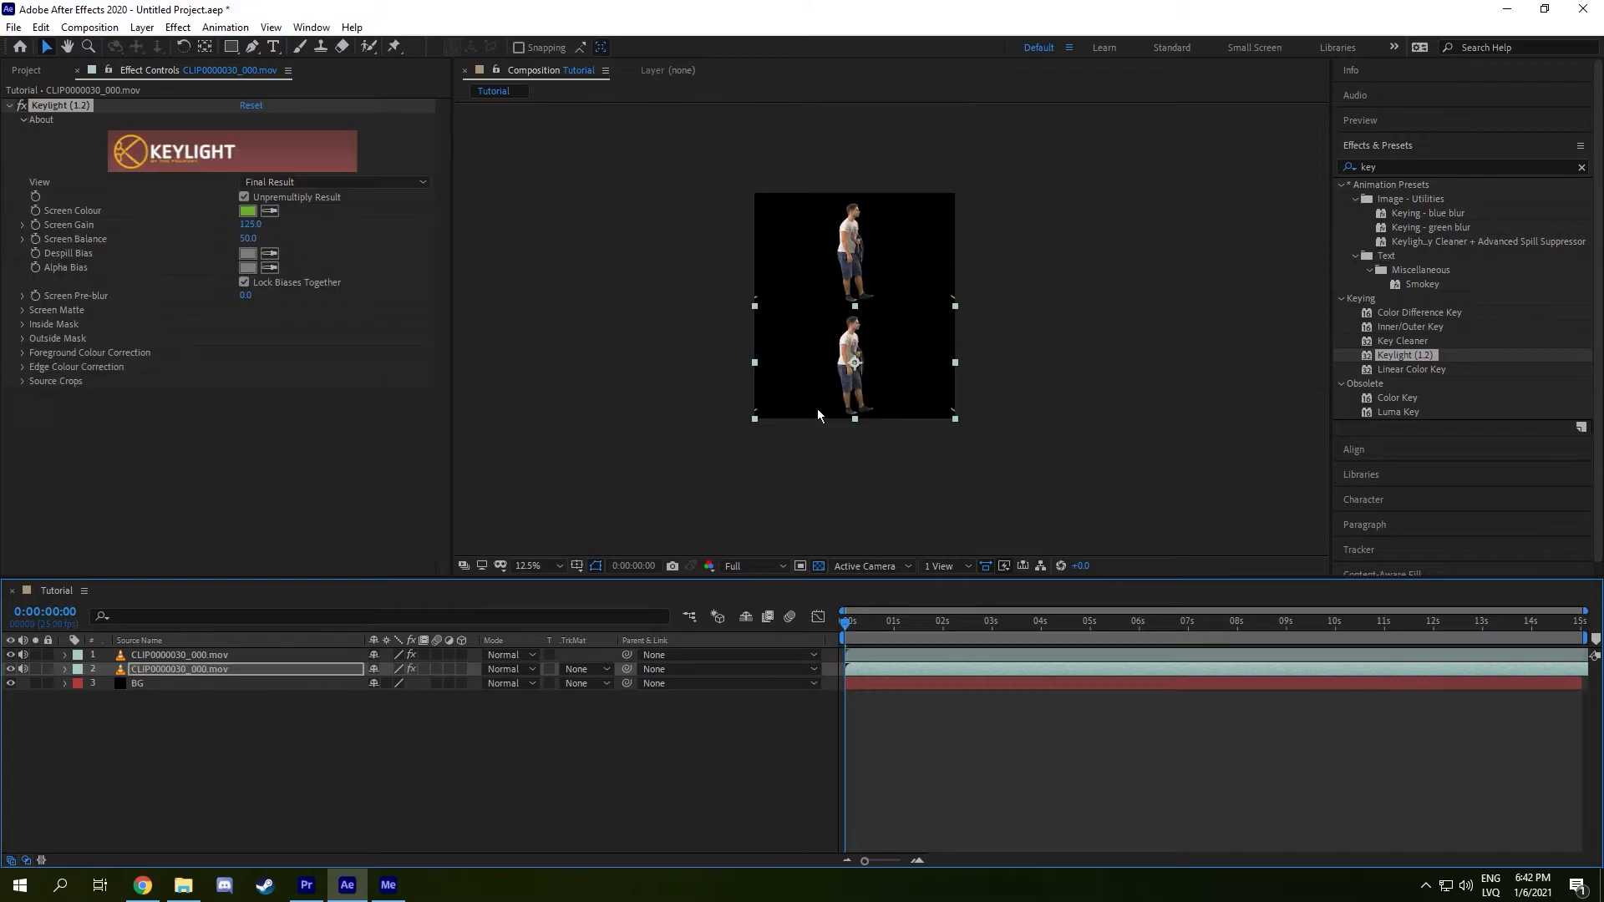
Inspect both keyed clips at 0:00:03:03, temporarily hiding the BG solid to check the transparency.
left_click_drag(846, 622, 997, 678)
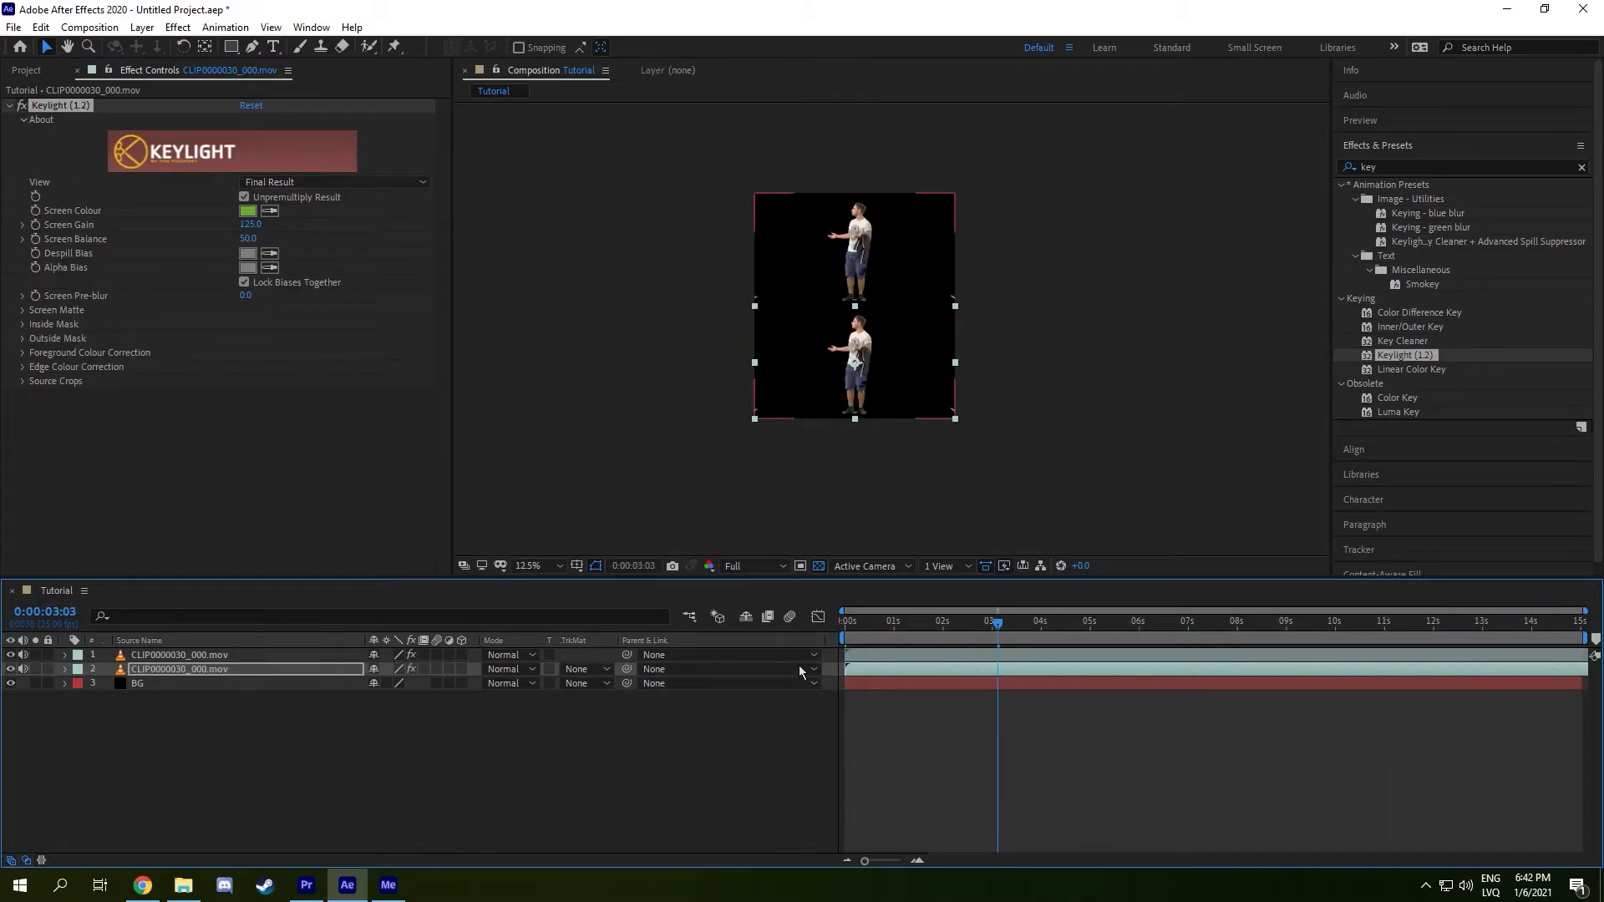
left_click(10, 683)
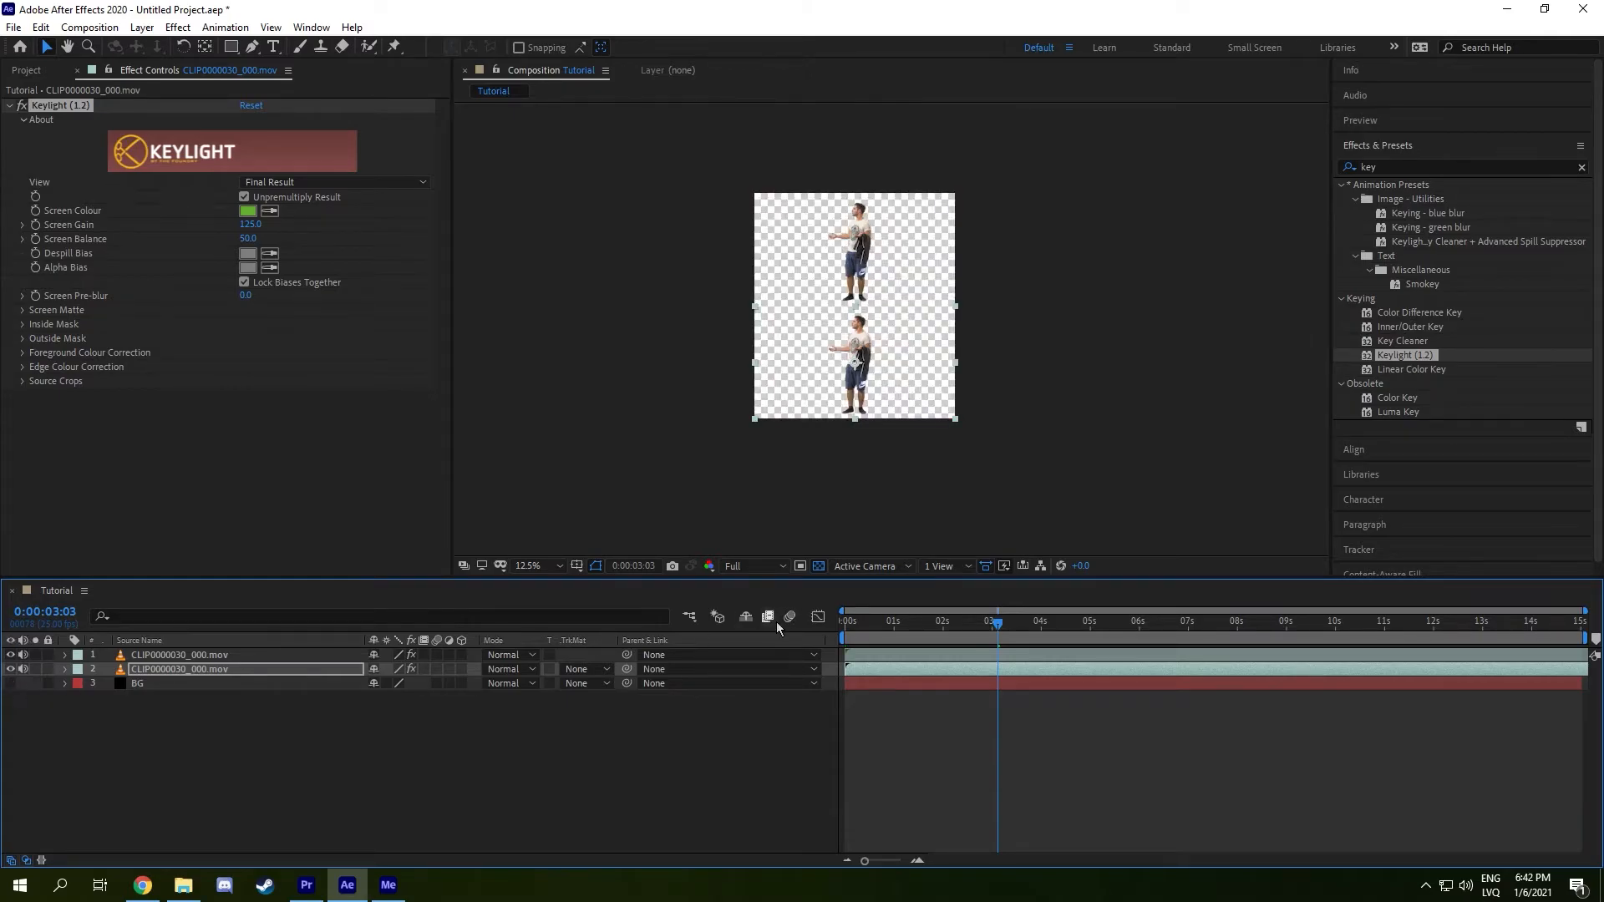
key("period")
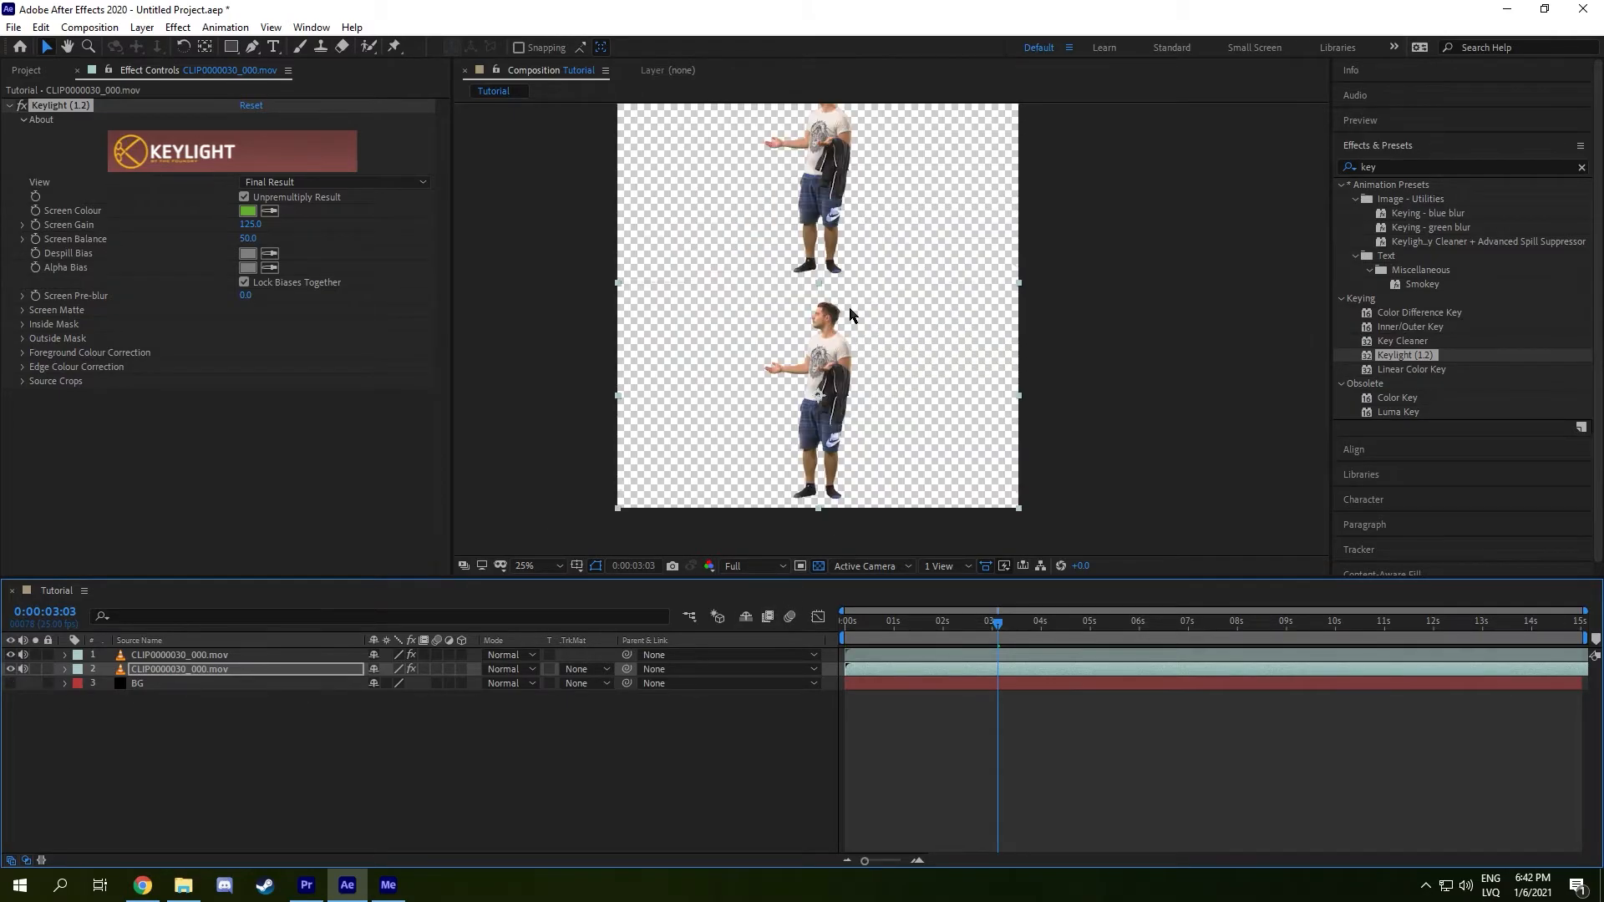
left_click_drag(870, 214, 893, 255)
key("v")
left_click(10, 683)
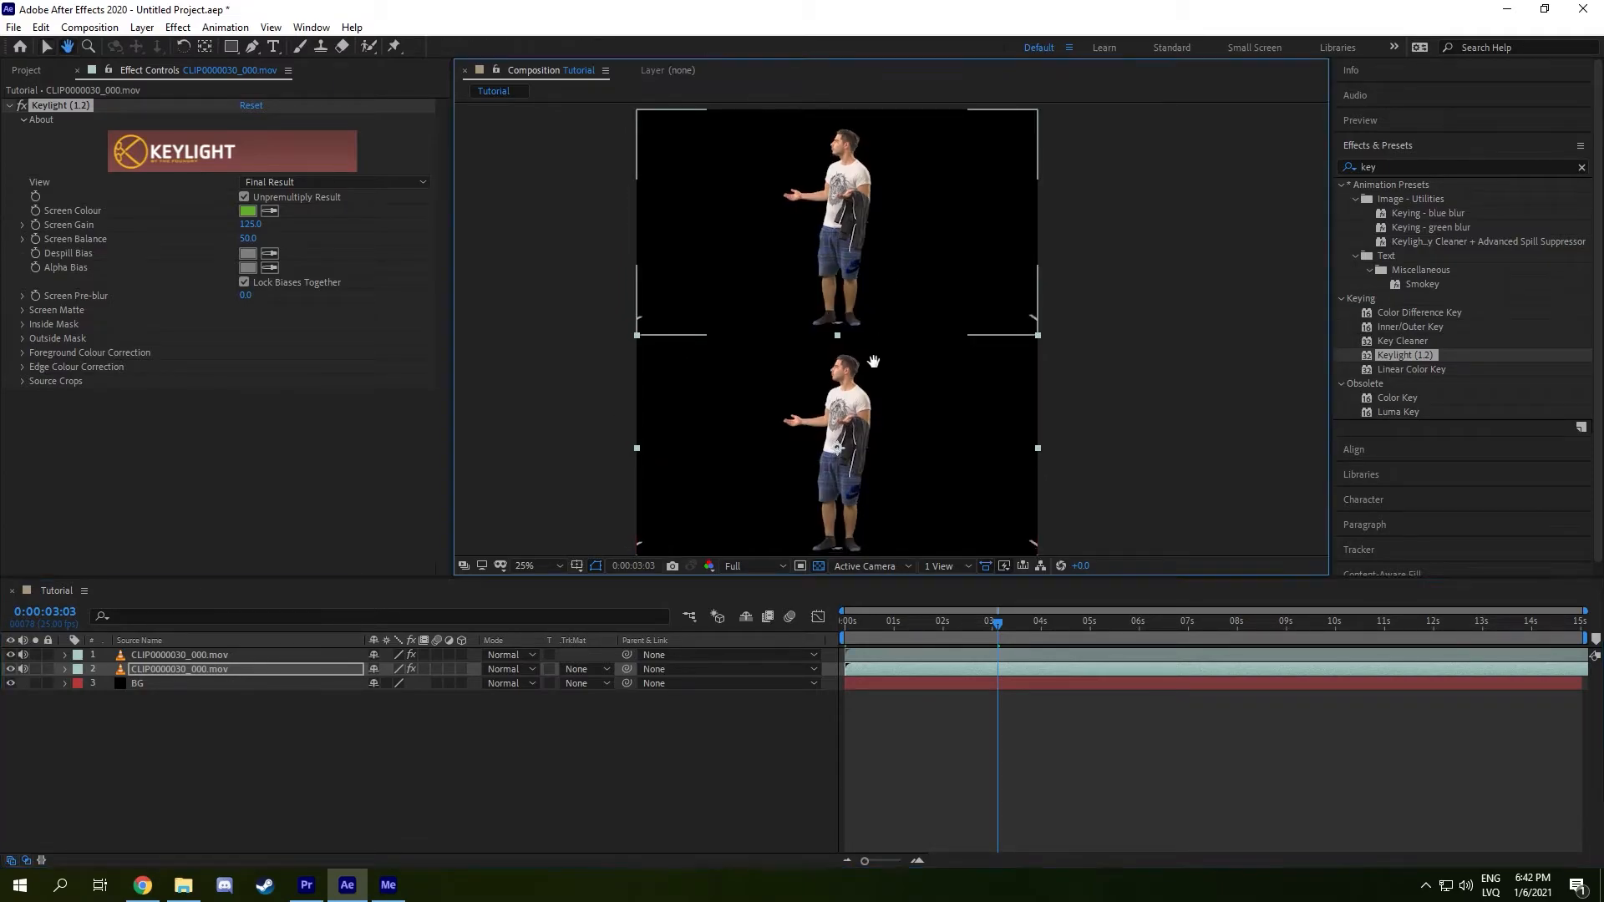
key("comma")
Preview the opening of the composition to check the key in motion.
left_click(498, 727)
left_click_drag(925, 636, 837, 636)
key("space")
key("space")
left_click(1130, 369)
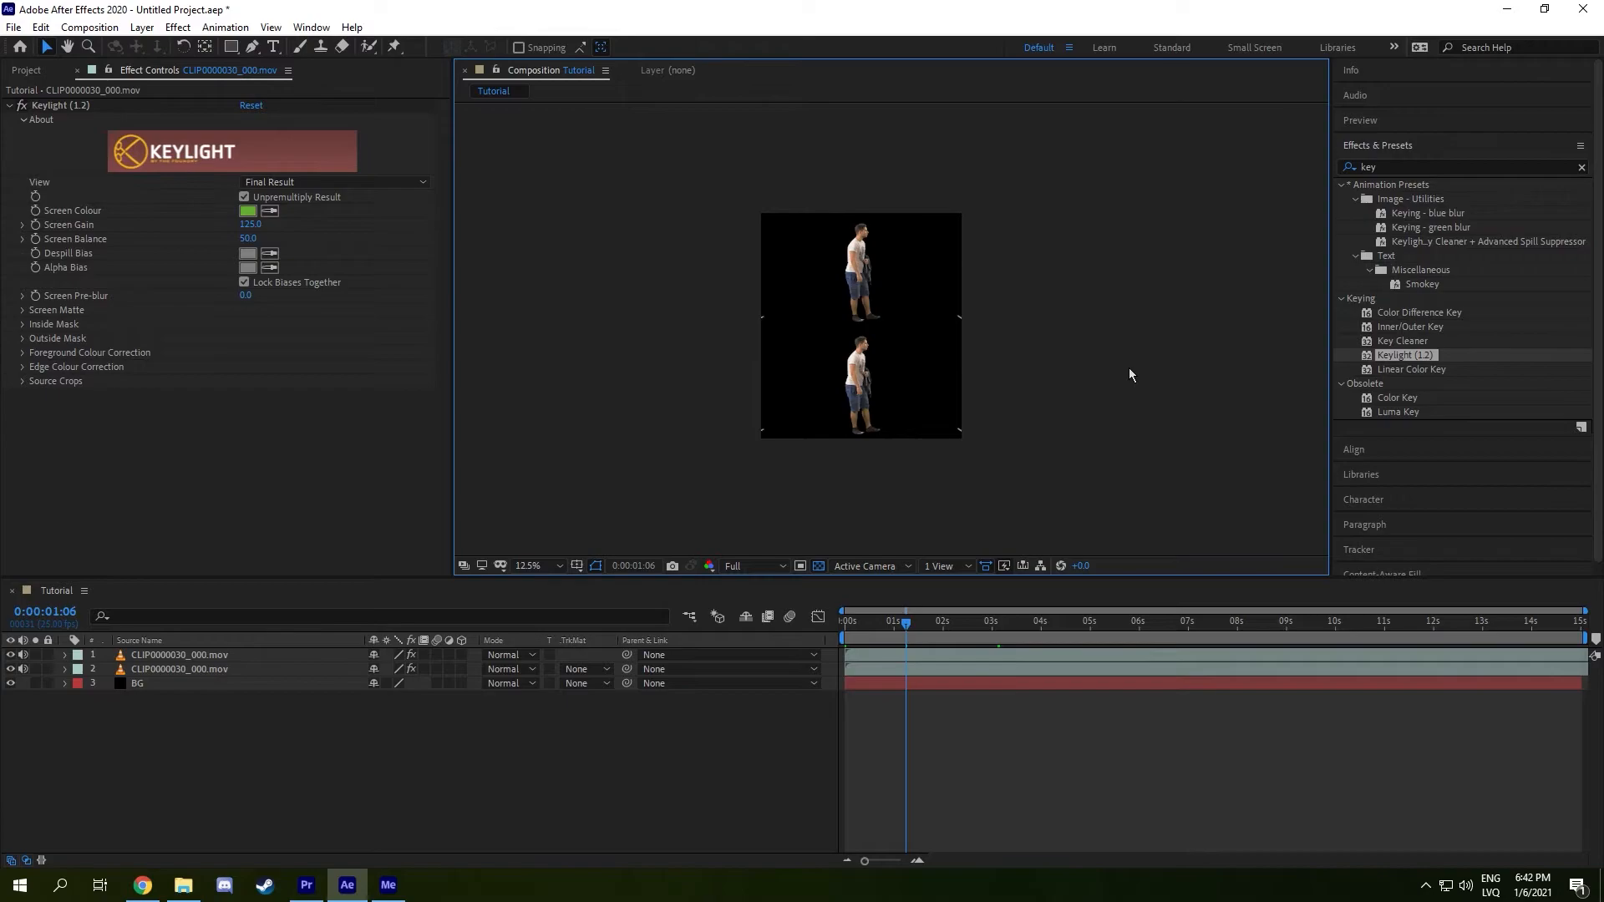
Find the Curves effect and apply it to the lower clip layer.
left_click(1384, 166)
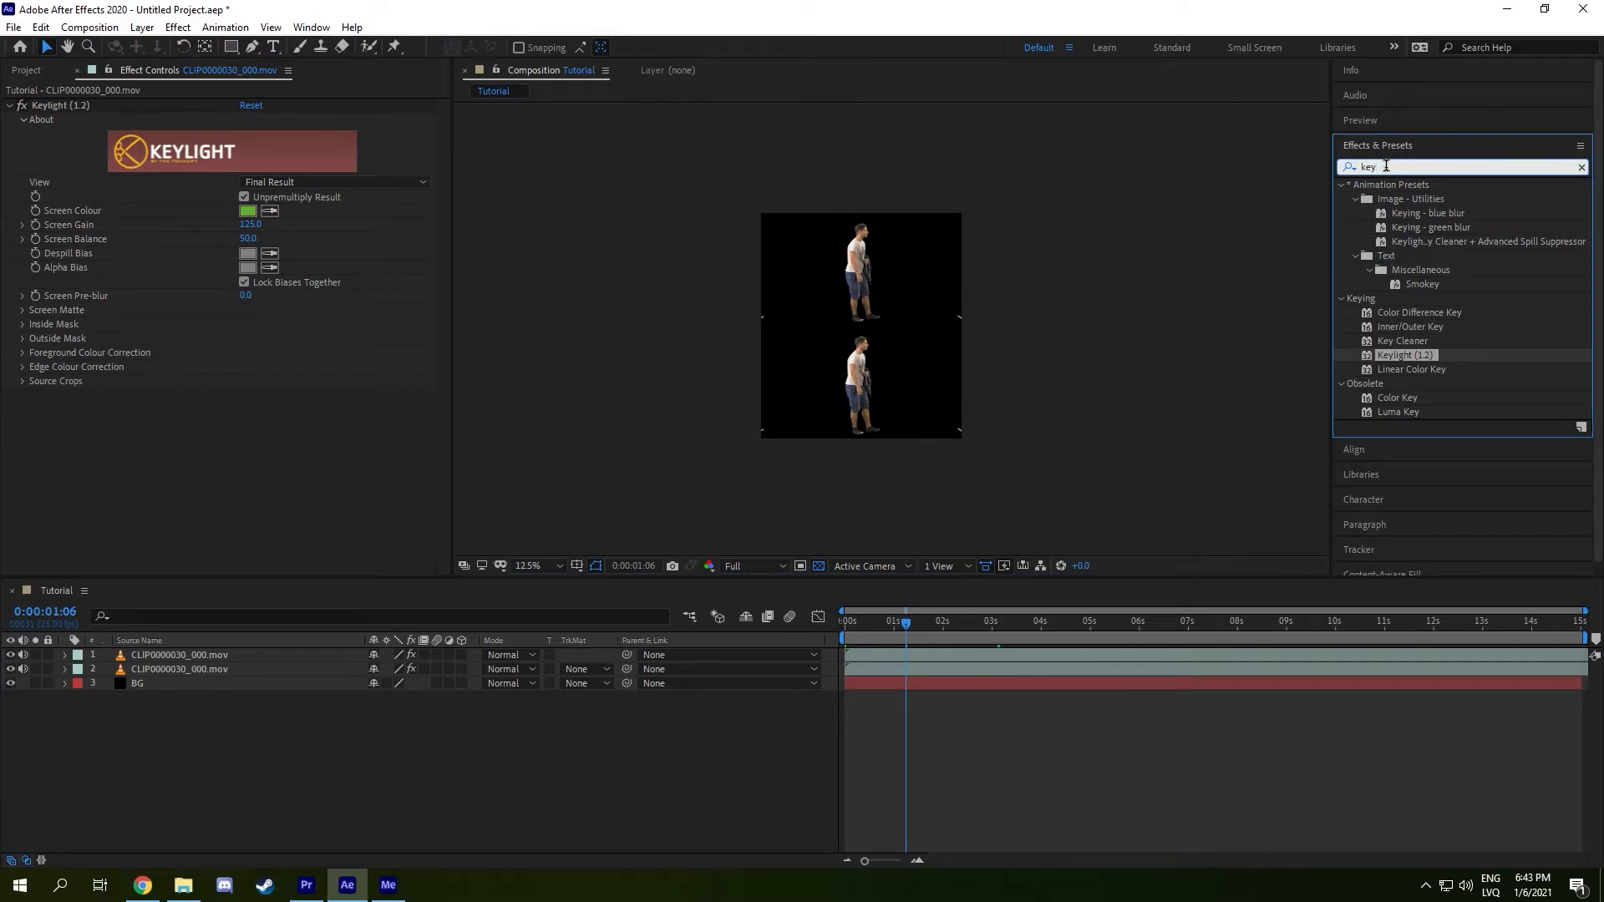
key("BackSpace")
key("BackSpace")
key("BackSpace")
left_click(1386, 166)
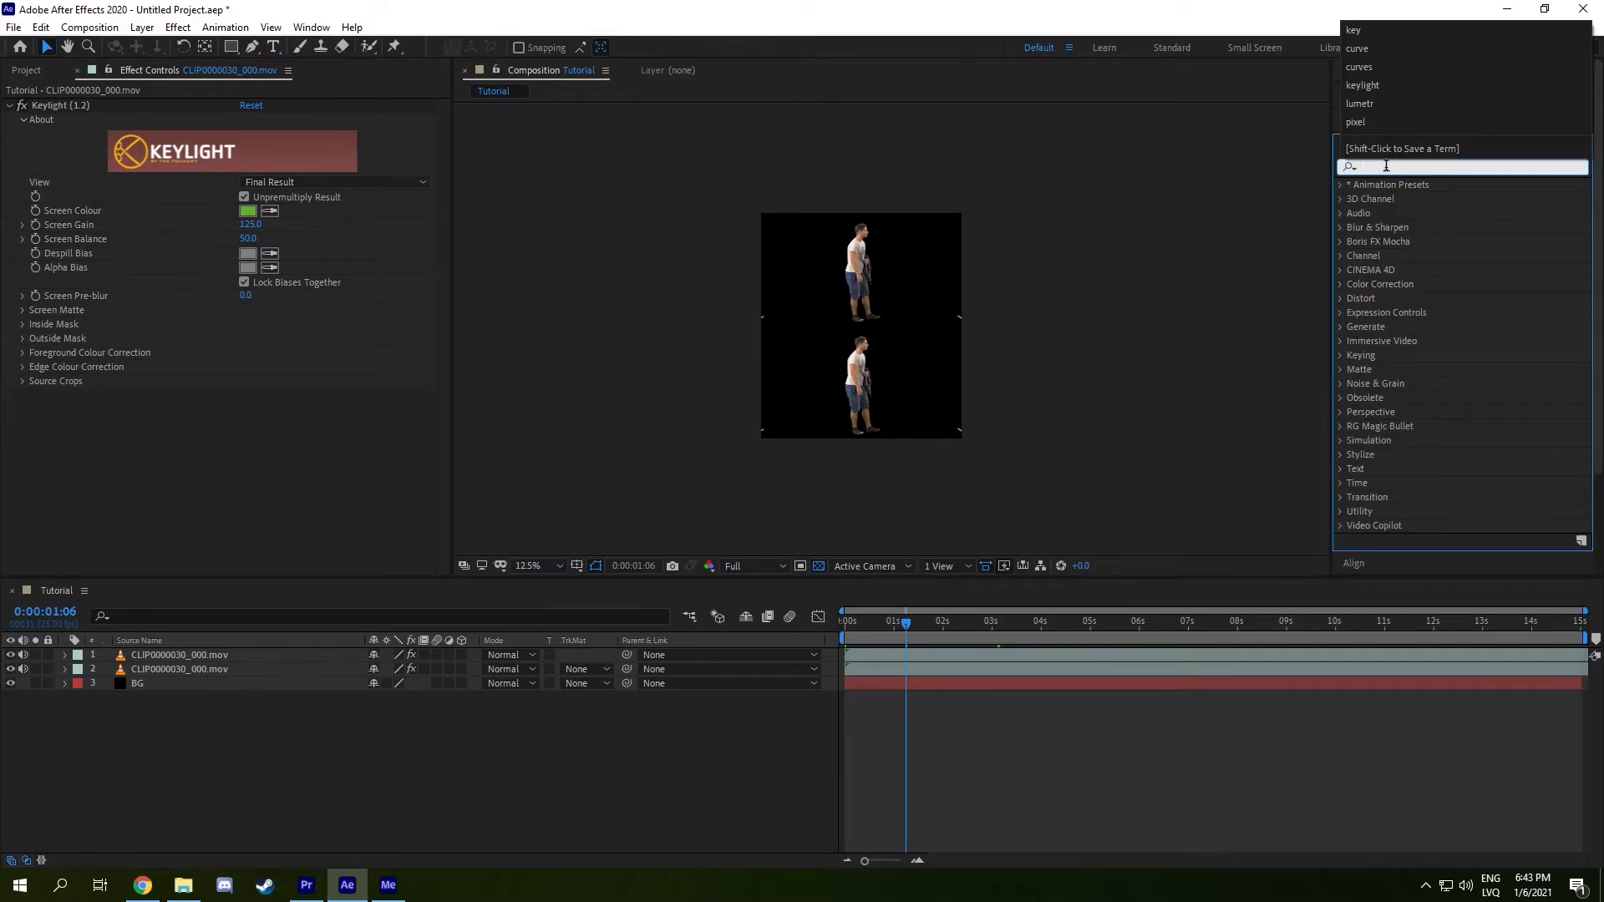
type("curves")
left_click(1406, 242)
left_click_drag(1407, 242, 869, 387)
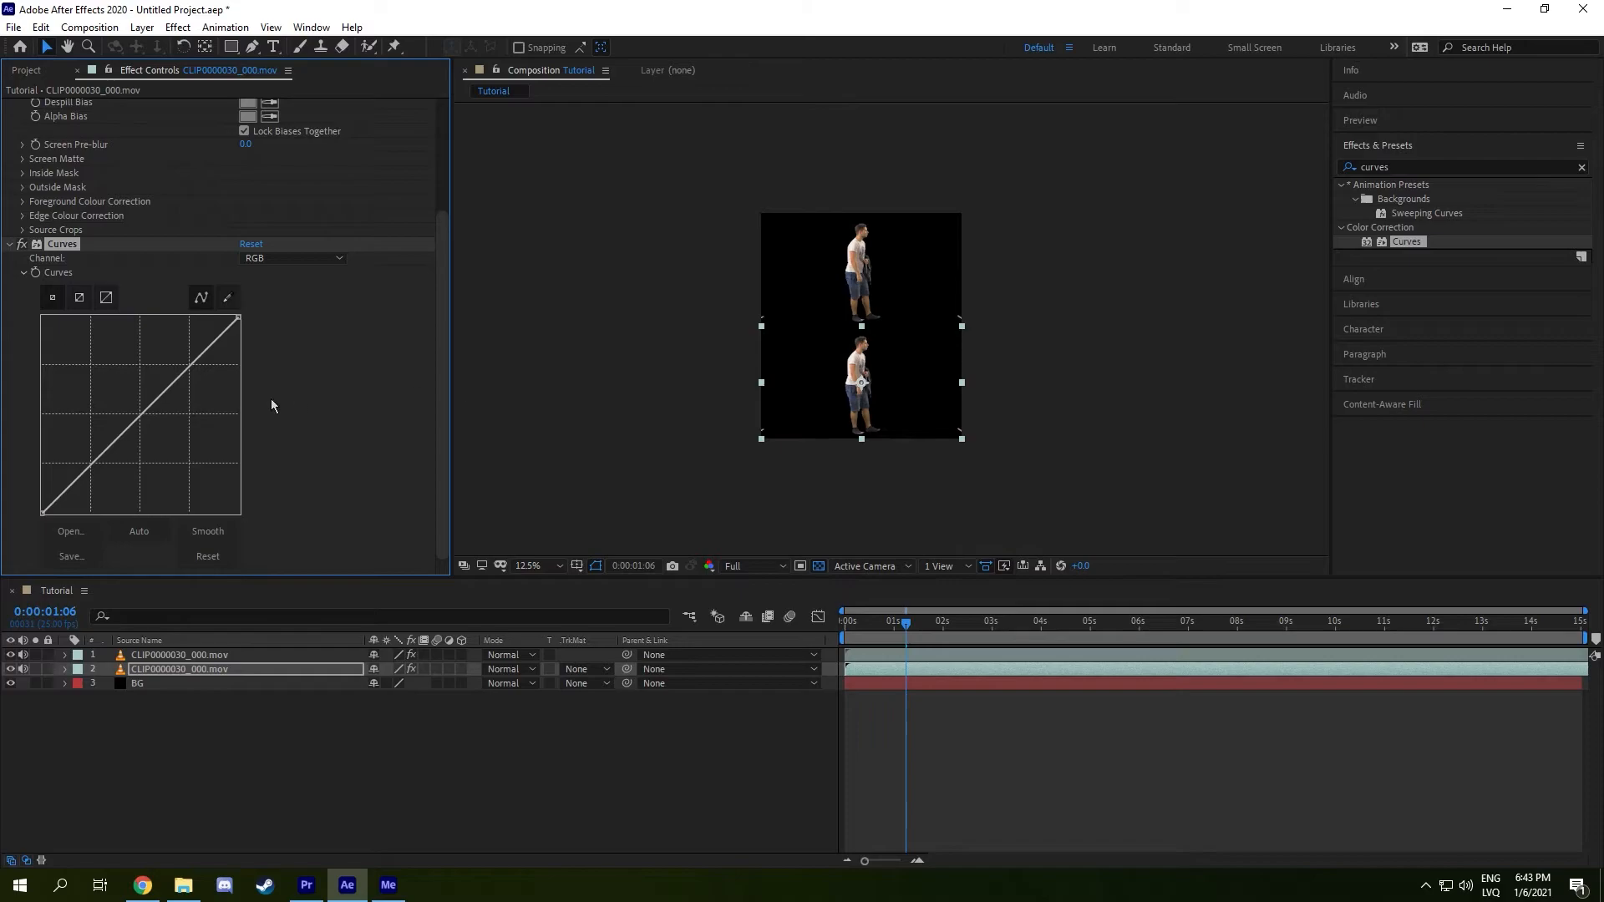
Pull the midpoint of the lower clip's RGB curve to minimum input and maximum output, and scrub through the composition to check the white matte.
left_click_drag(142, 415, 45, 324)
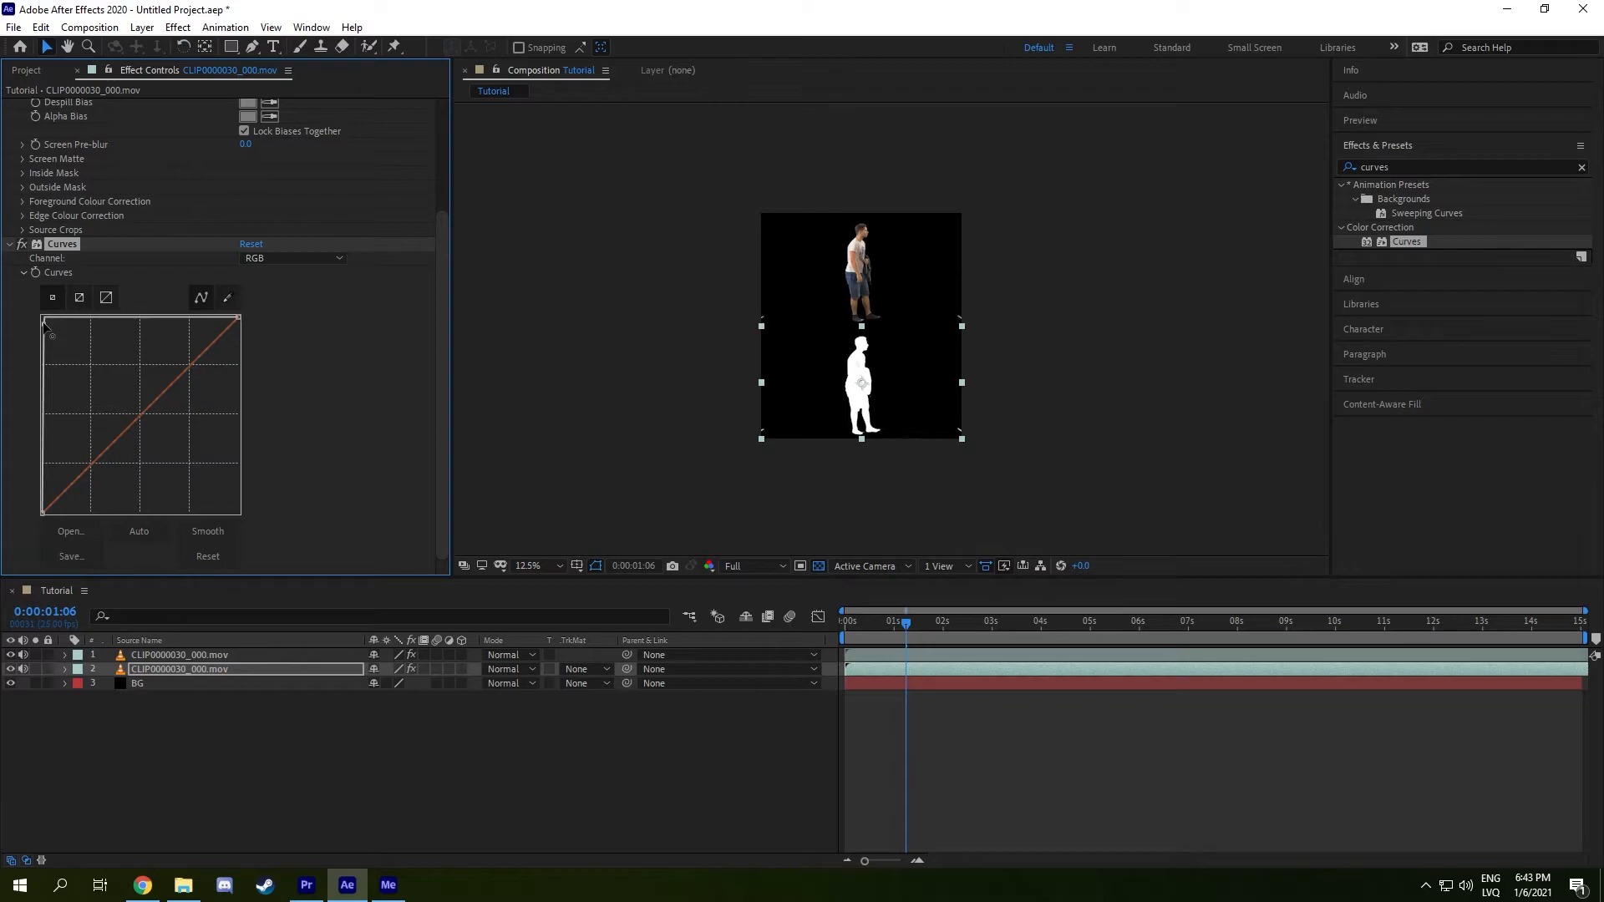
left_click(1033, 388)
left_click_drag(902, 622, 1461, 645)
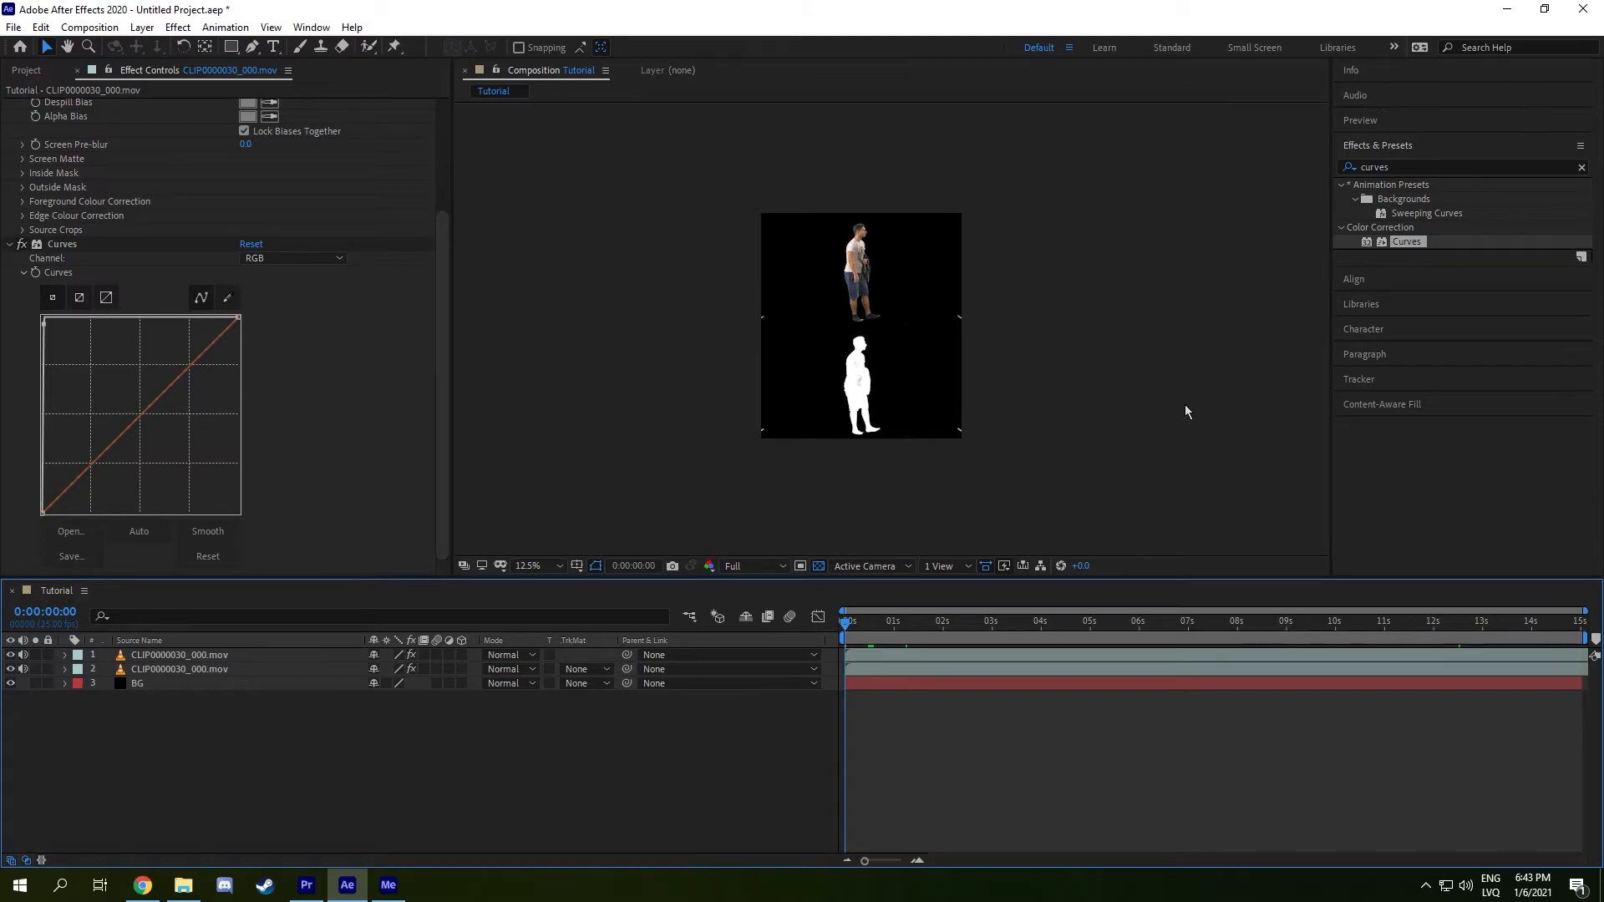
Add the Tutorial composition to the render queue and send it to Adobe Media Encoder.
key("ctrl+m")
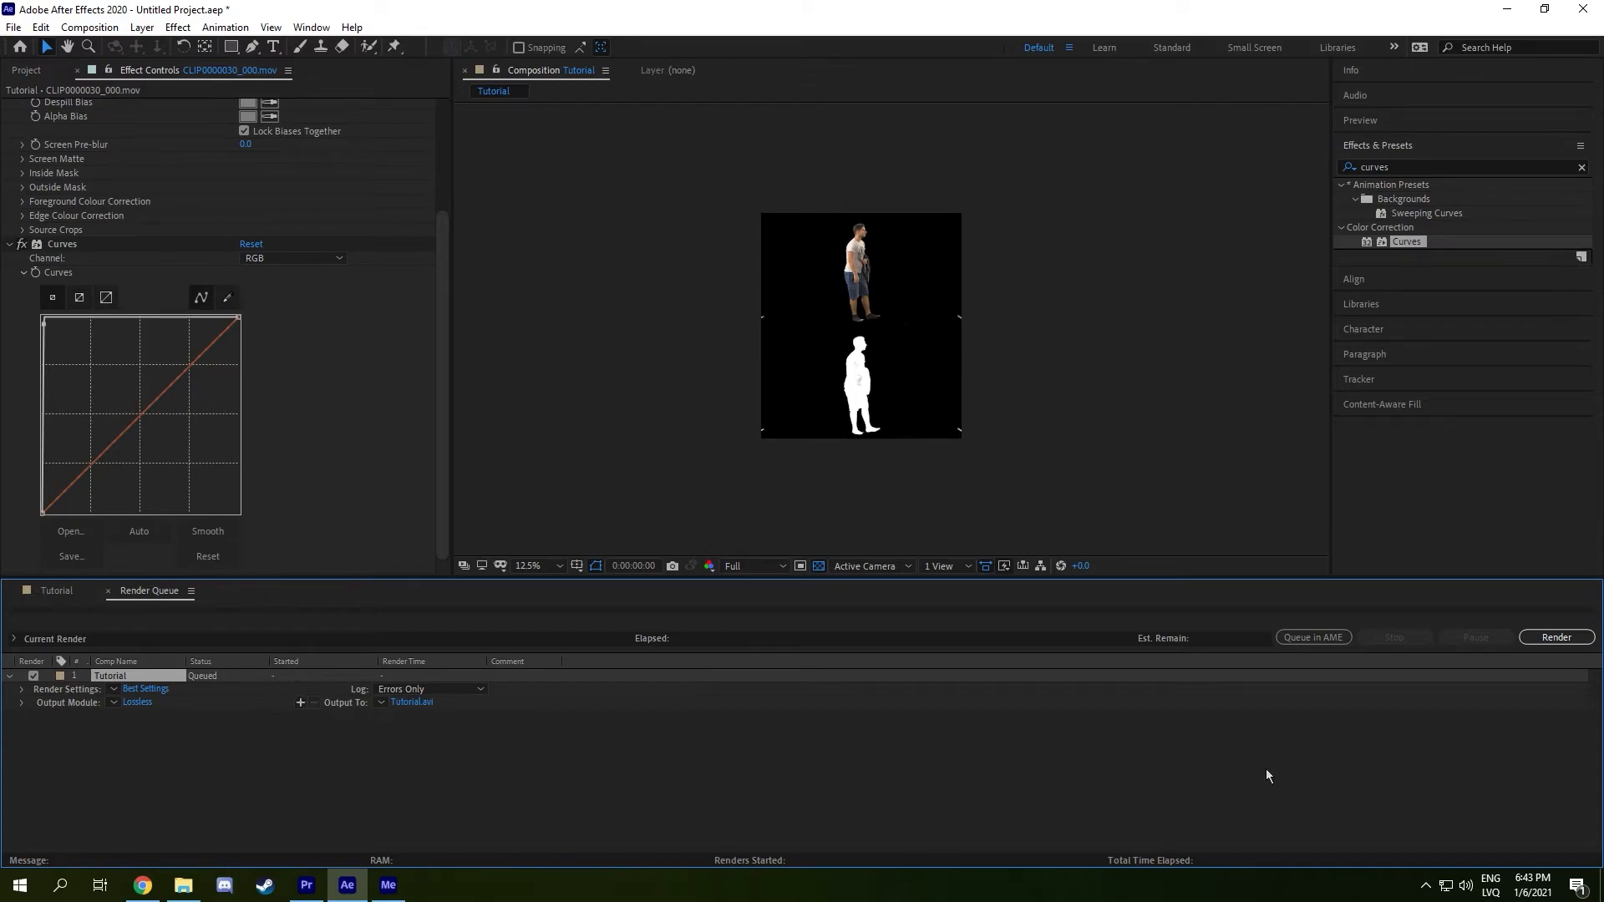
left_click(1315, 639)
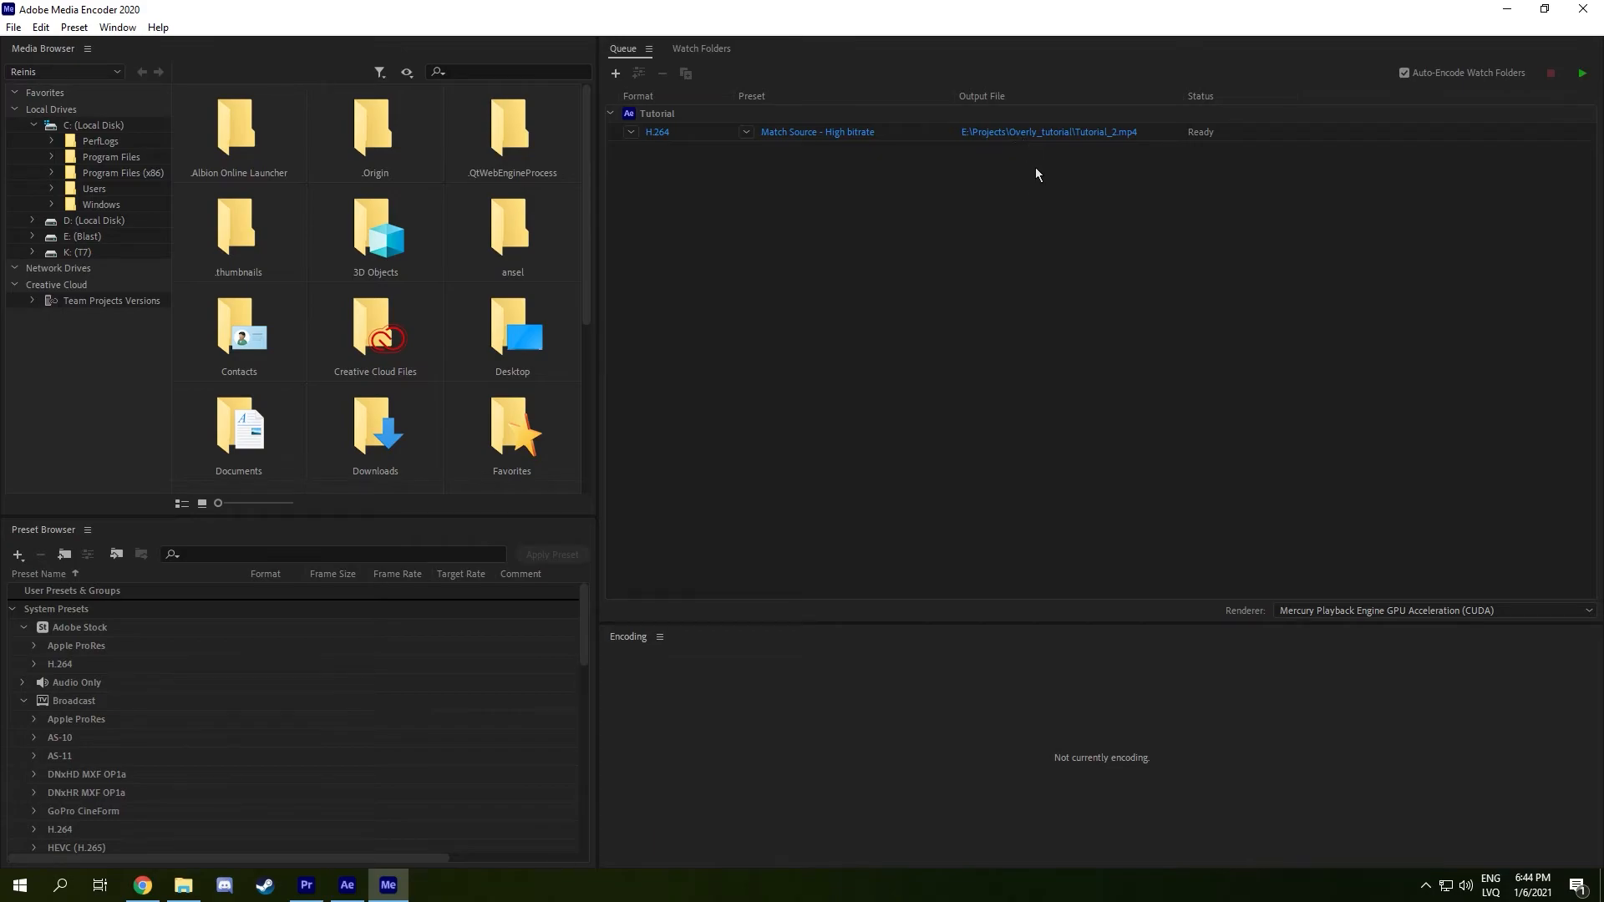
Set the target bitrate of the Tutorial H.264 export to 5 Mbps and start encoding the queue.
left_click(830, 132)
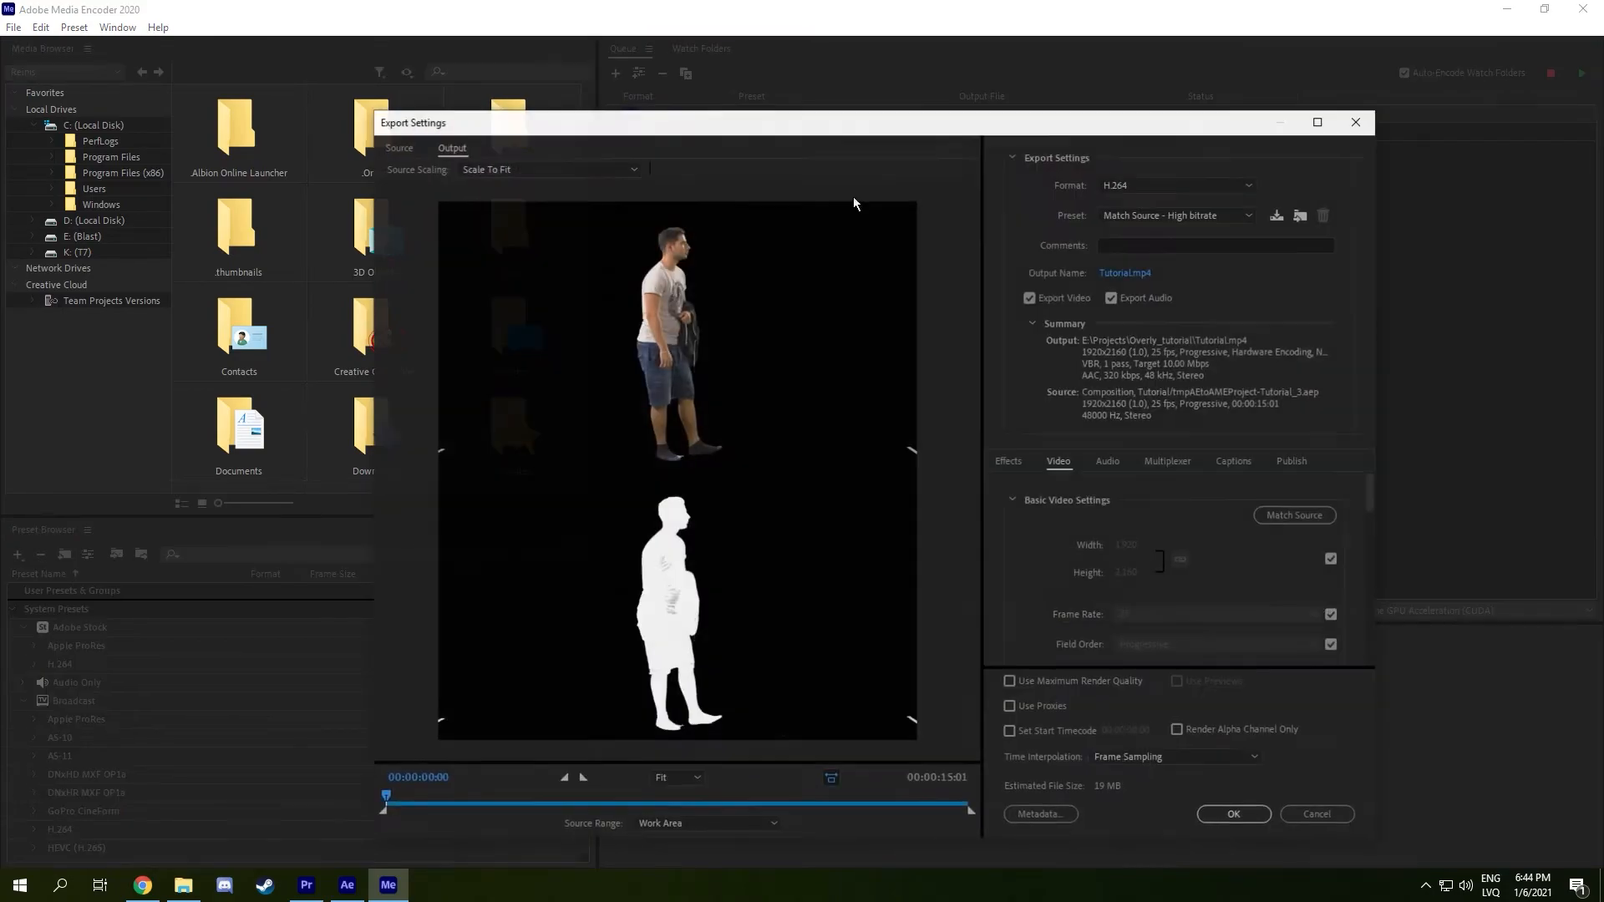
left_click_drag(1372, 490, 1360, 623)
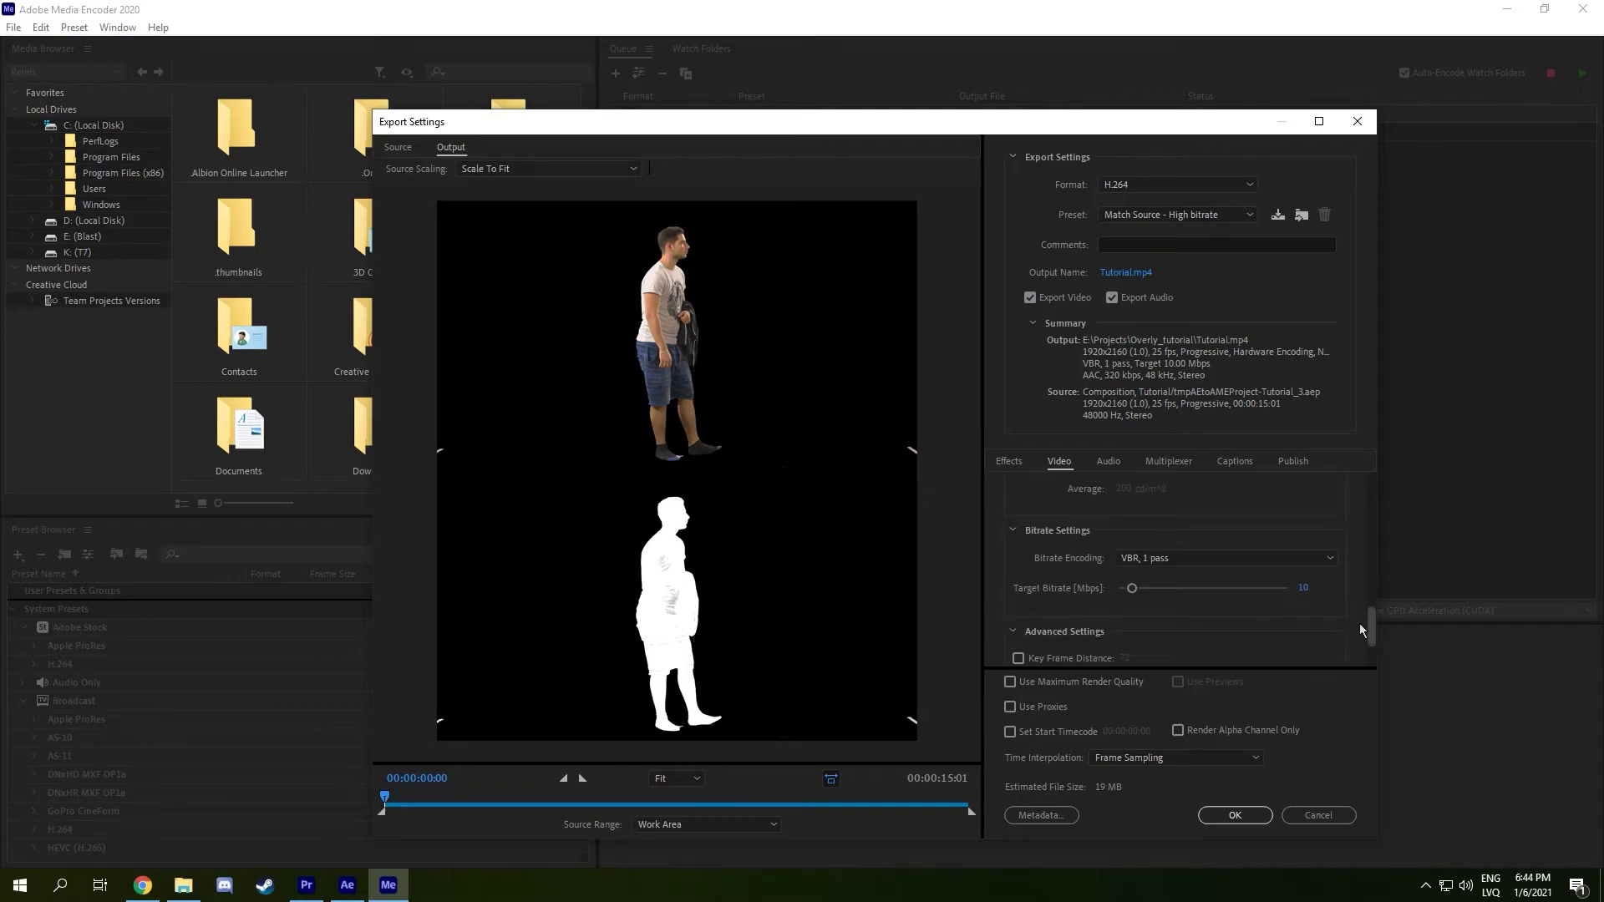
left_click(1301, 589)
type("5")
key("Return")
left_click(1237, 816)
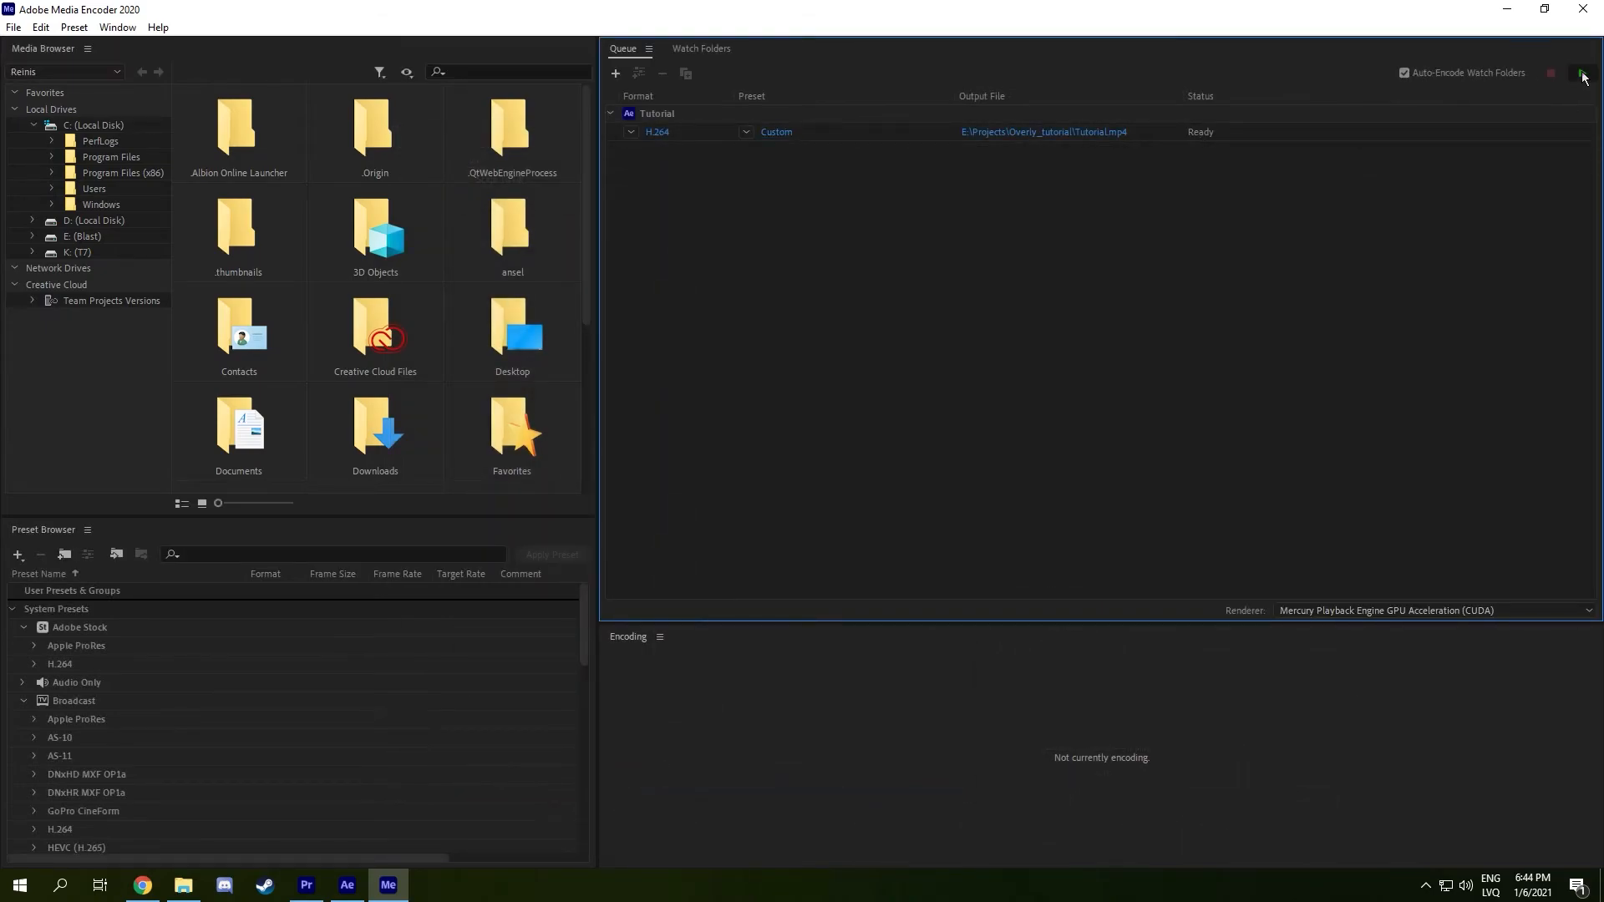
left_click(1583, 74)
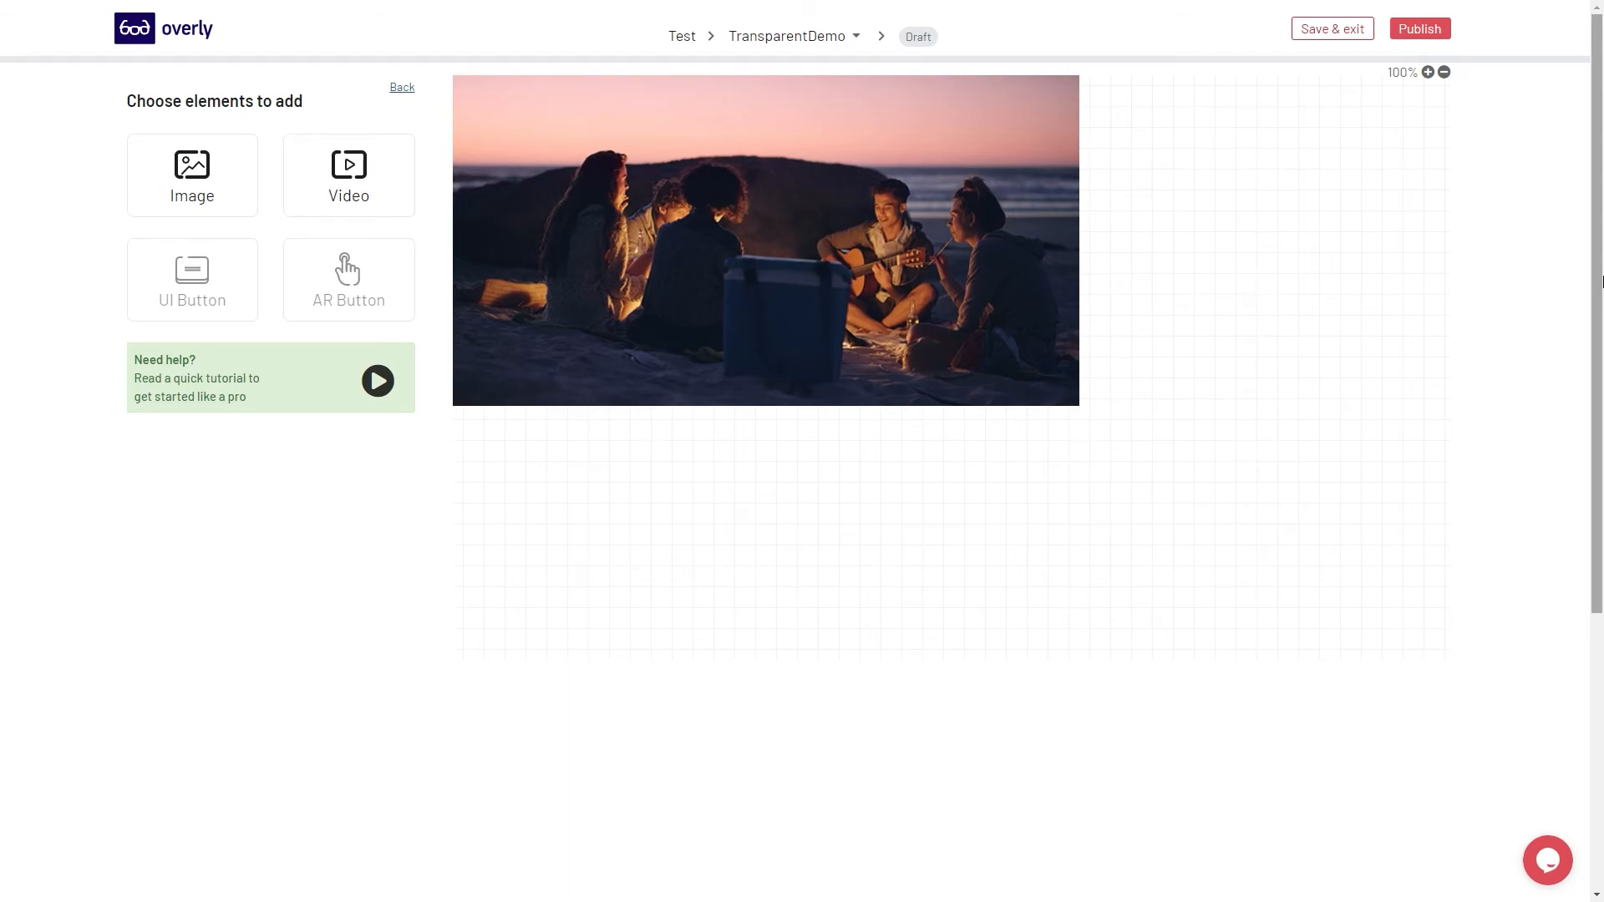
In the Overly editor, add a video element to the TransparentDemo scene and upload the exported stacked video.
left_click(358, 179)
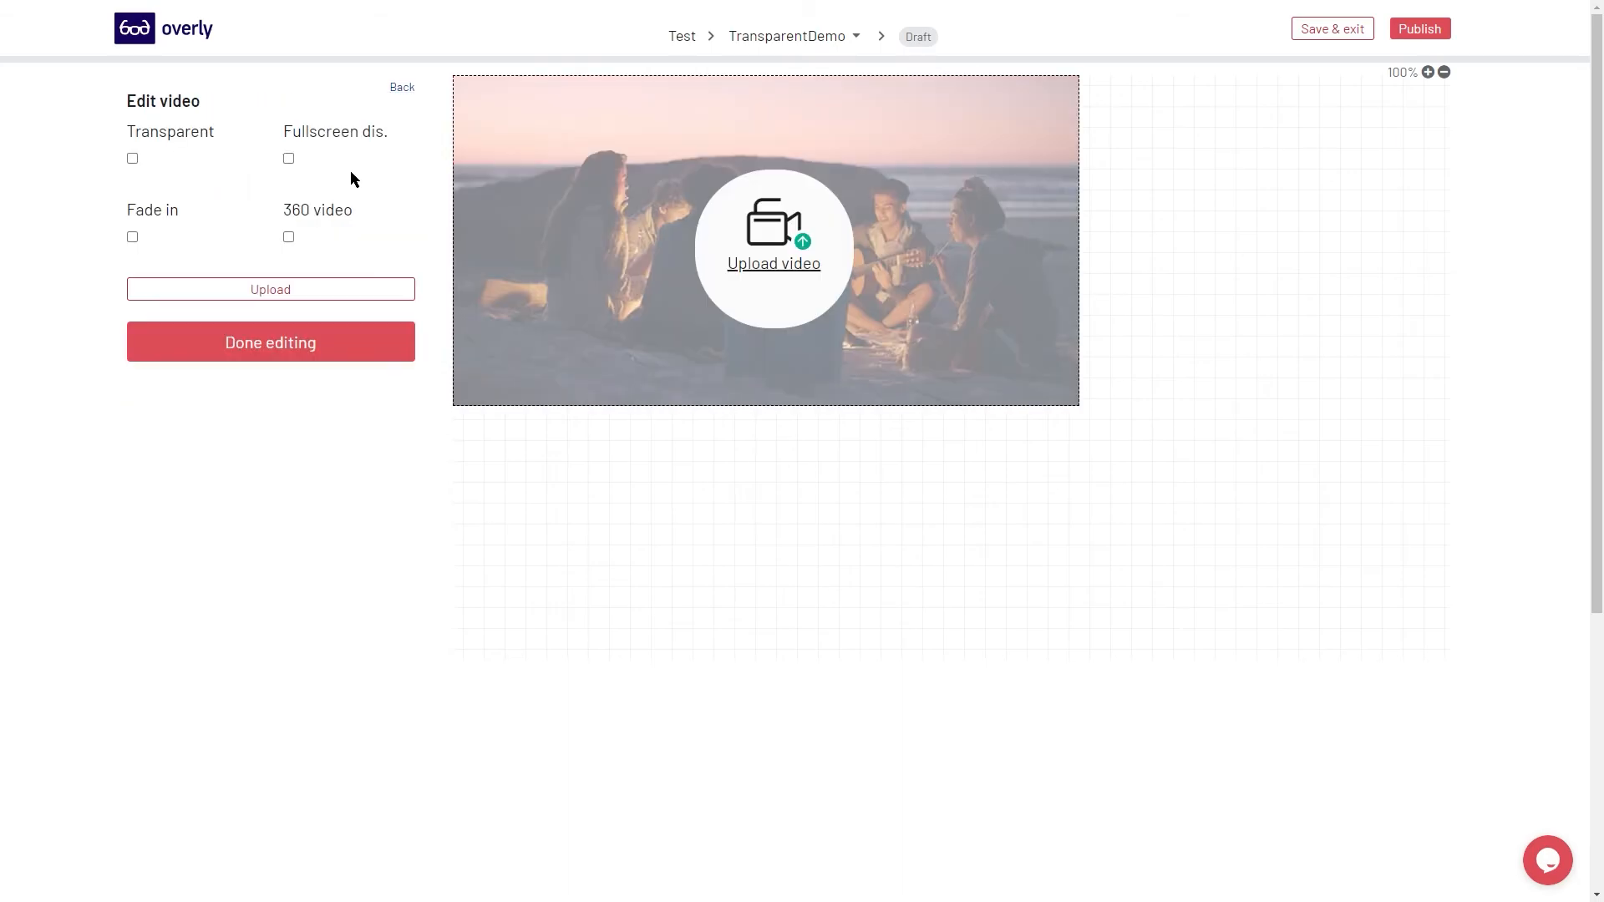
left_click(767, 266)
scroll(347, 321, "down", 1)
left_click(371, 346)
left_click(664, 426)
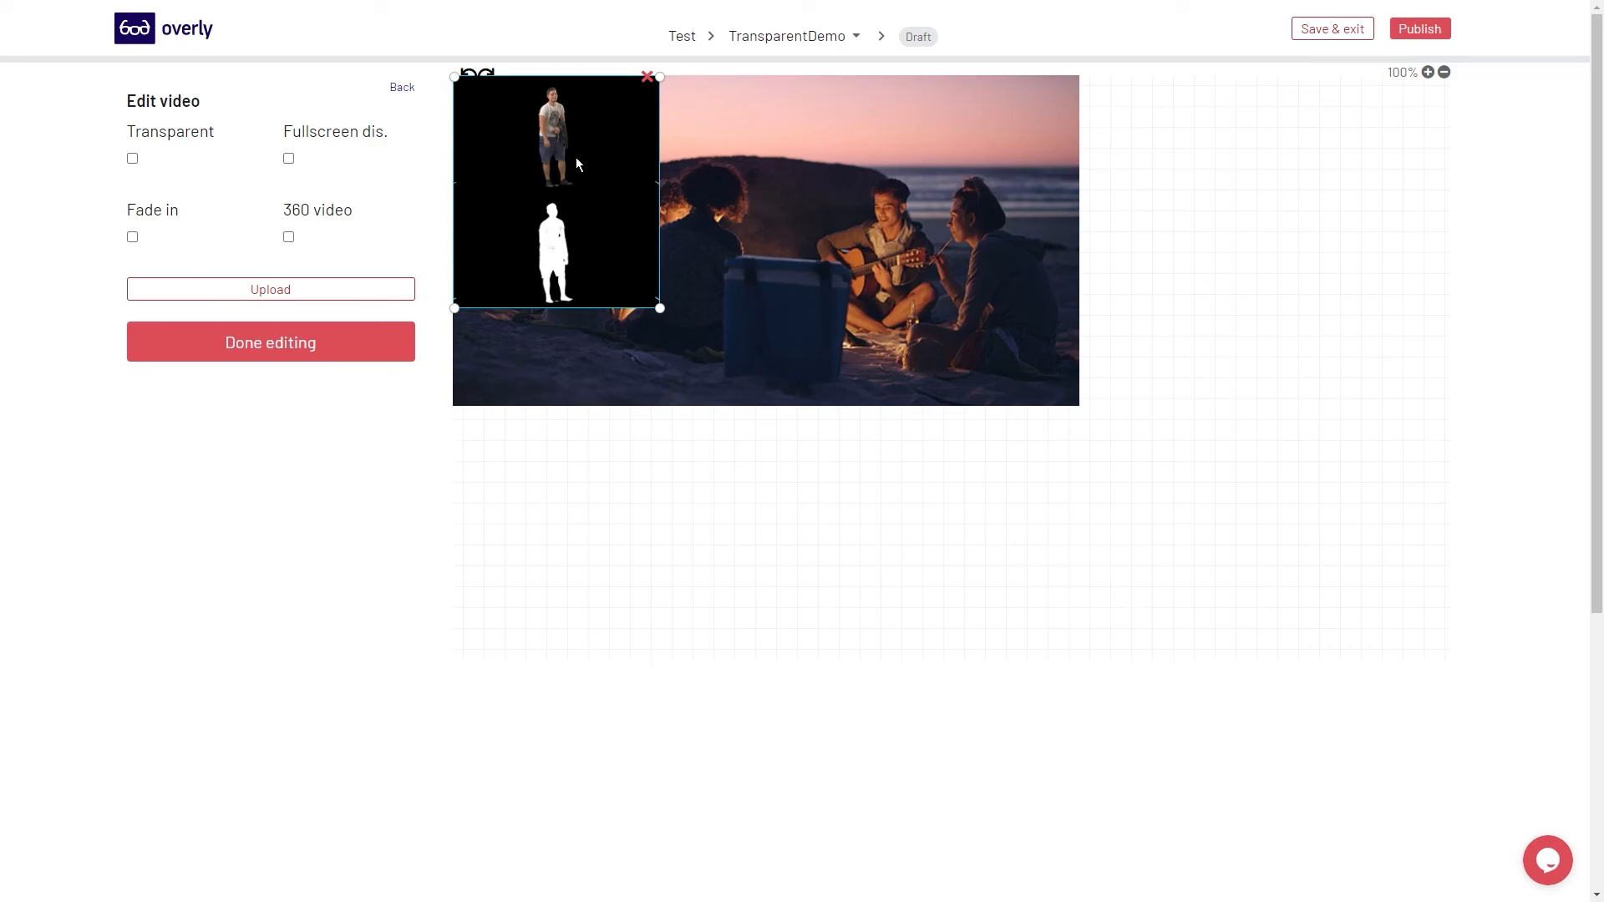
Make the uploaded video transparent, enlarge it to the campfire photo's height and shift it right so it overhangs the photo's right edge.
left_click(132, 159)
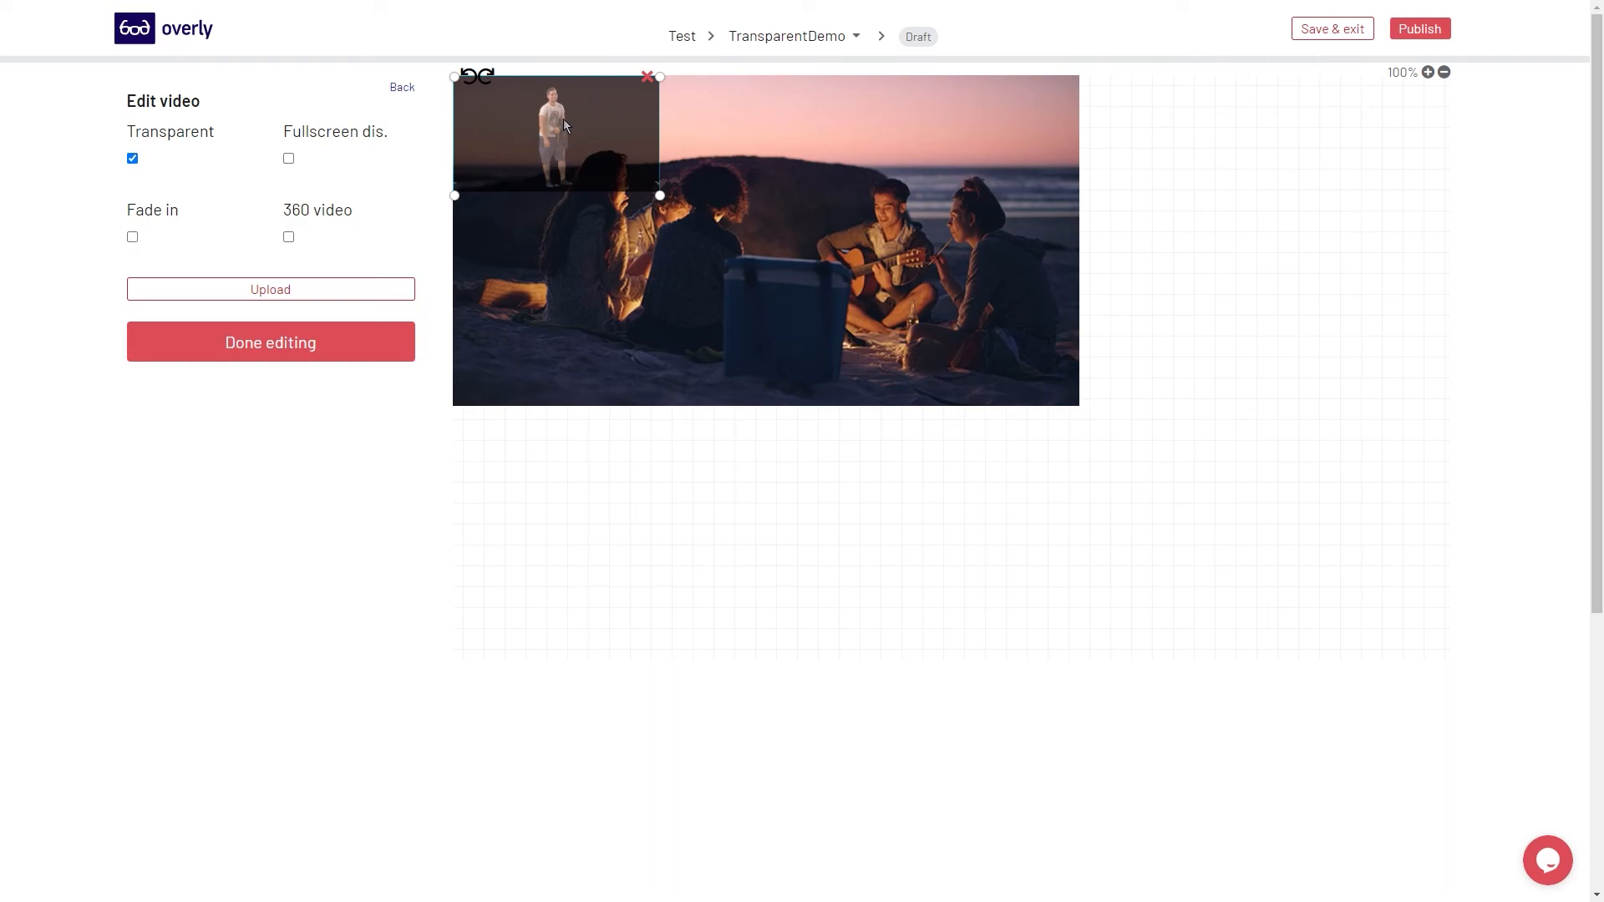
left_click_drag(660, 197, 1292, 623)
left_click_drag(770, 311, 1195, 312)
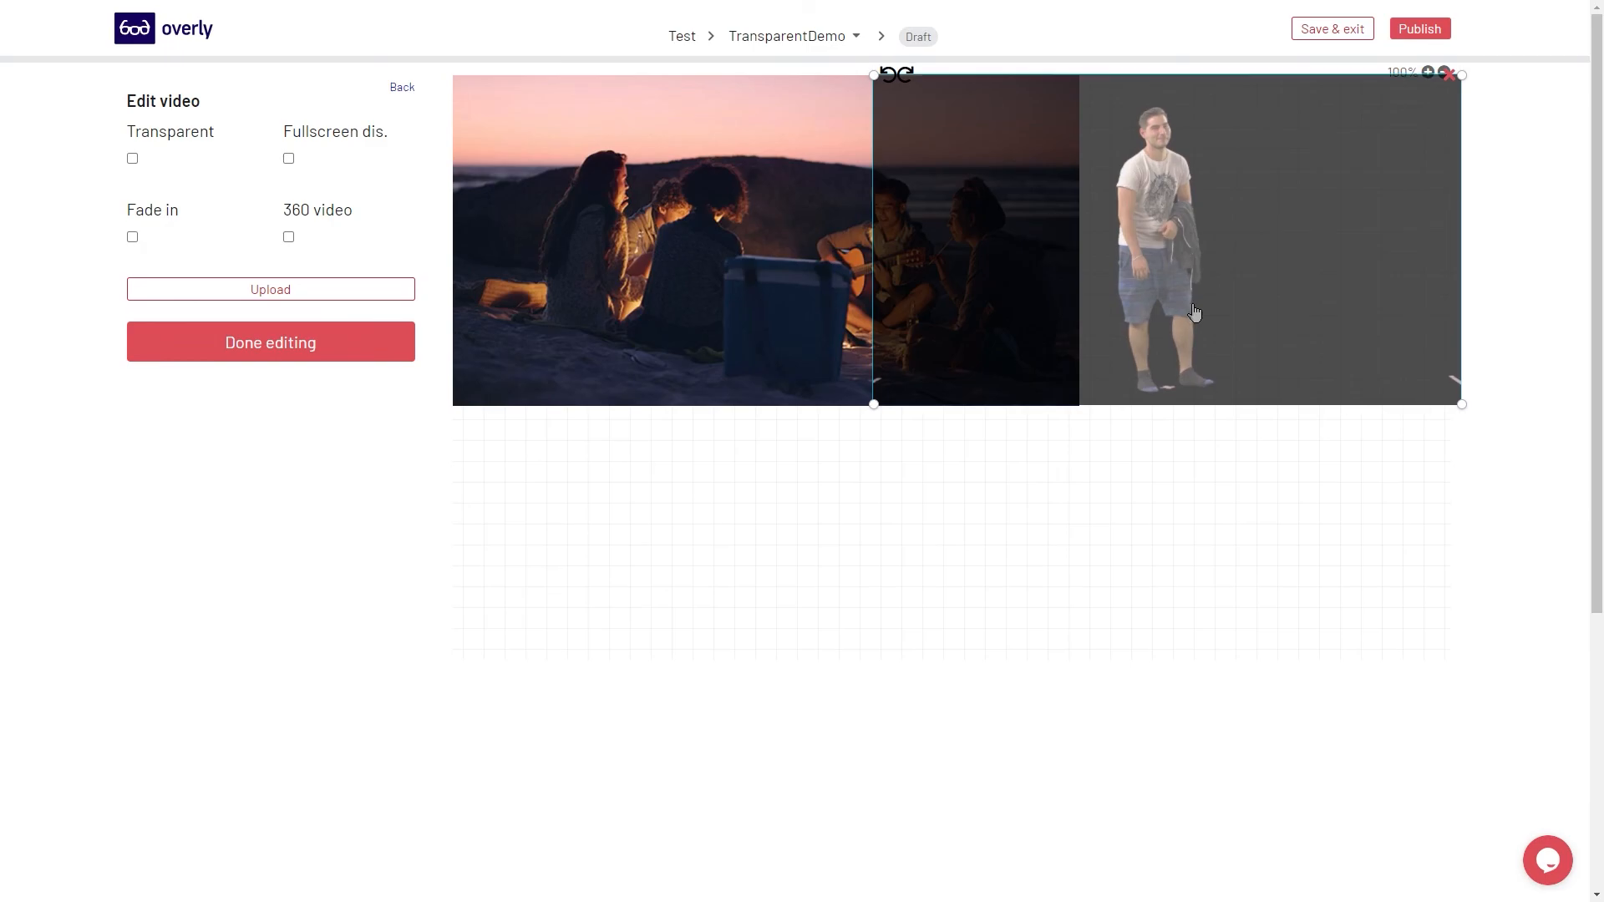